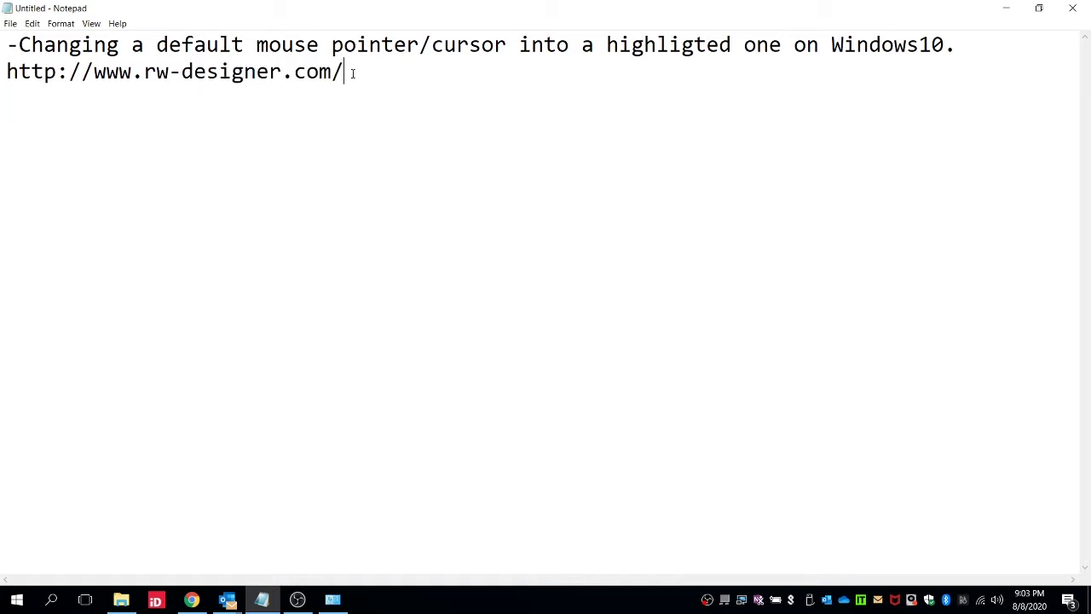
{"action": "left_click_drag", "start_coordinate": [345, 73], "coordinate": [8, 72]}
{"action": "key", "text": "ctrl+c"}
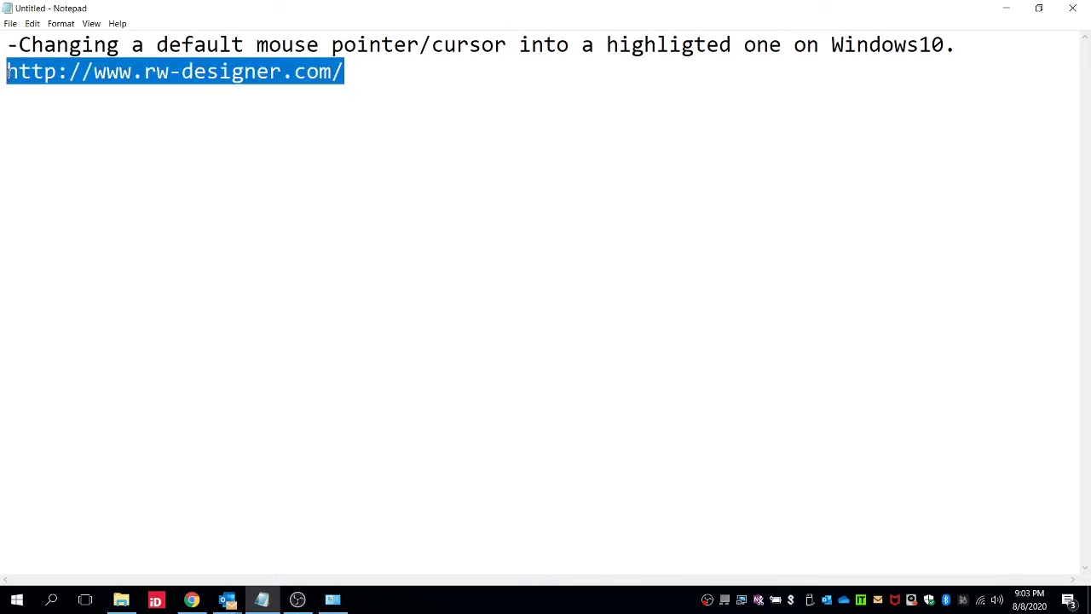
{"action": "left_click", "coordinate": [195, 602]}
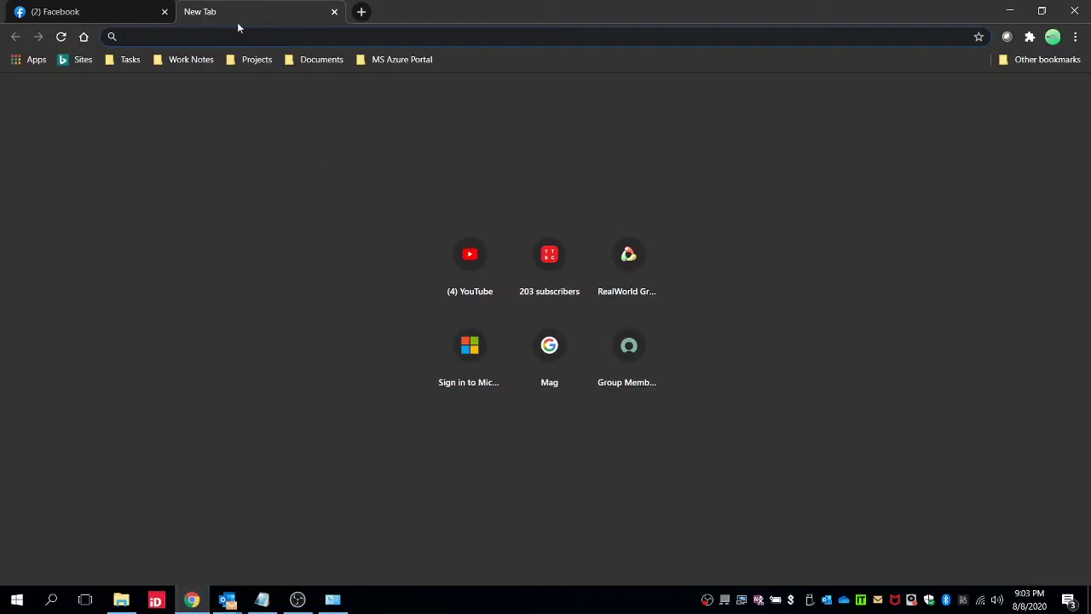
{"action": "key", "text": "ctrl+v"}
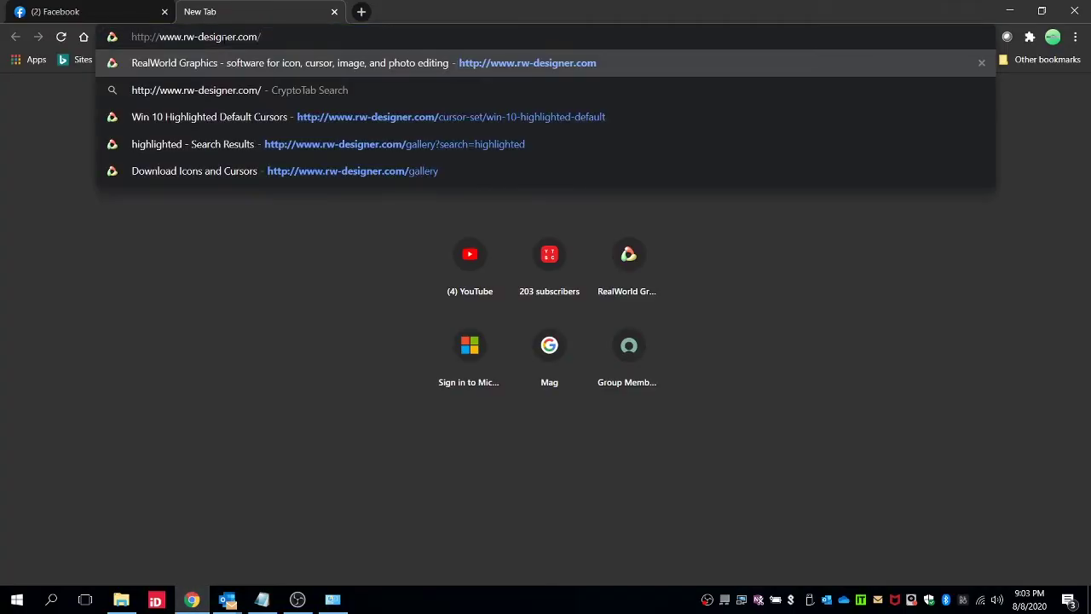
{"action": "key", "text": "Return"}
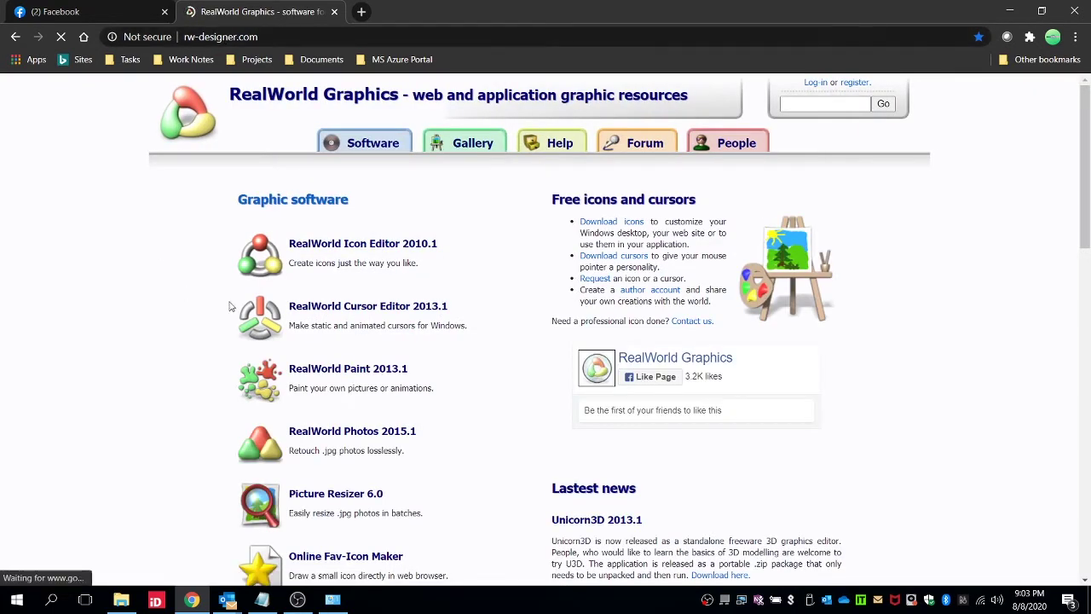
Step: Search the site's cursor gallery for 'highlighted'
{"action": "left_click", "coordinate": [471, 146]}
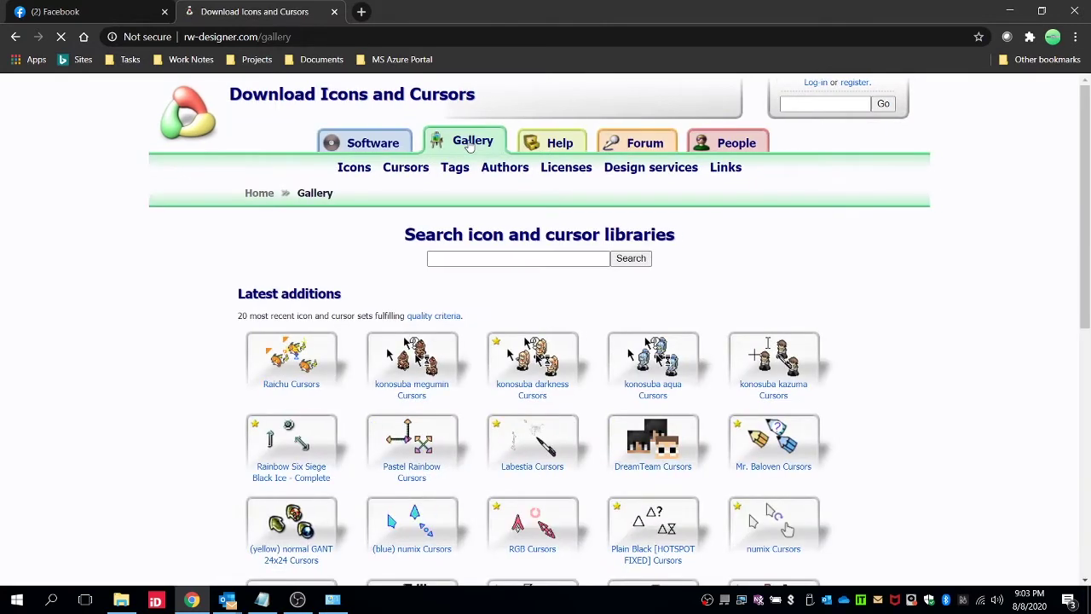
{"action": "left_click", "coordinate": [475, 257]}
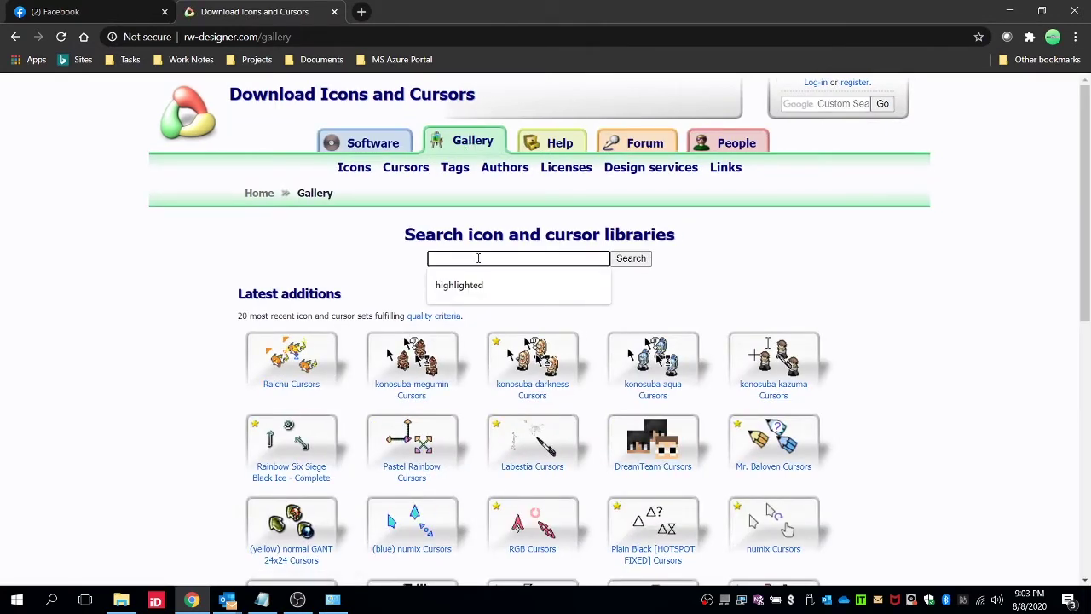
{"action": "left_click", "coordinate": [470, 287]}
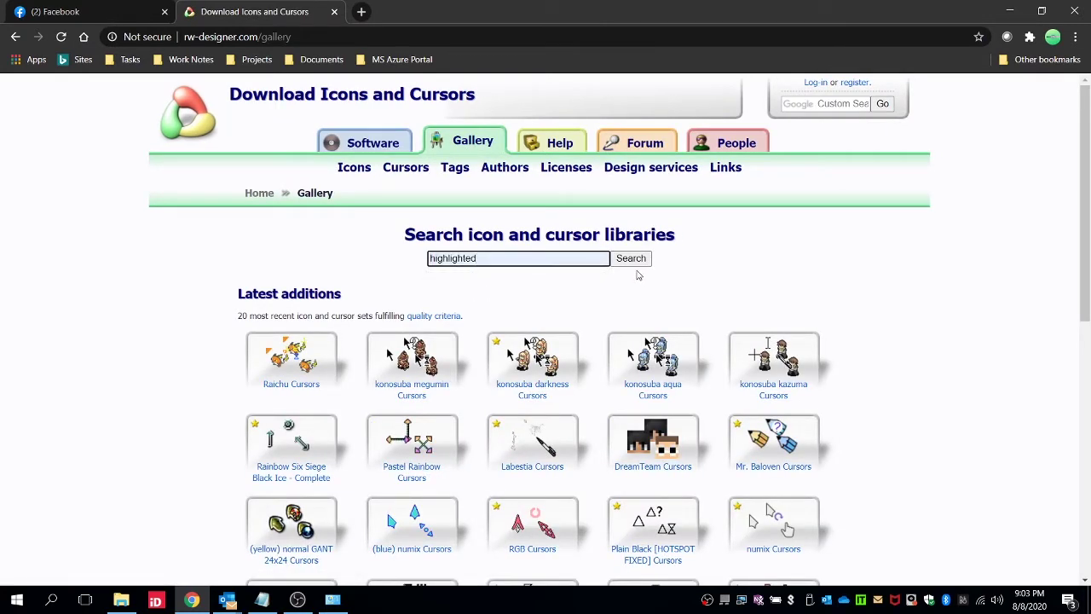
{"action": "left_click", "coordinate": [633, 259]}
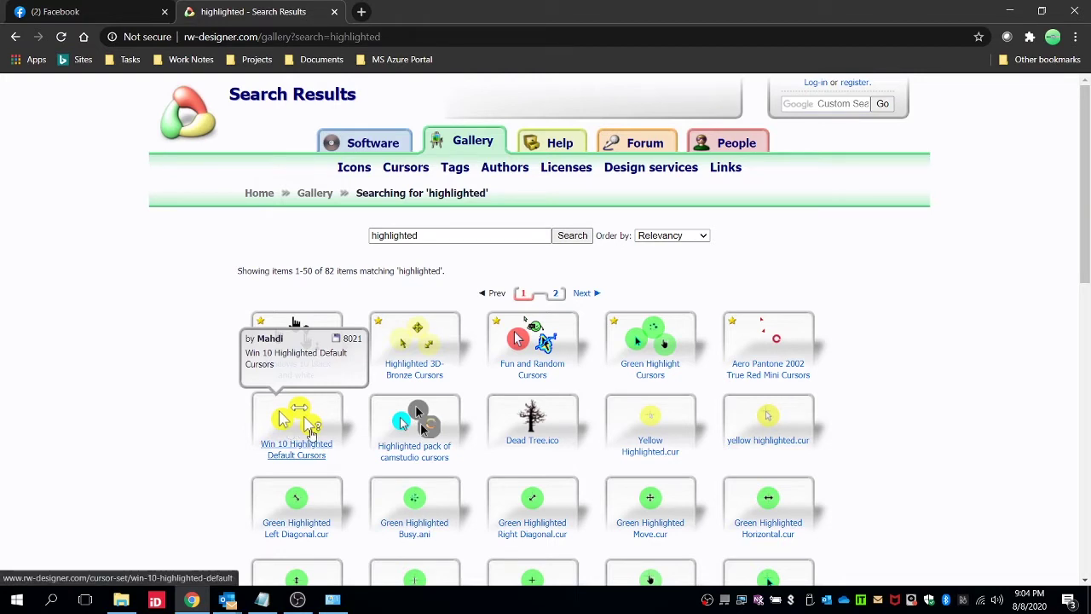
Step: Open the Win 10 Highlighted Default Cursors set and bring up its downloaded zip in D:\Installers
{"action": "left_click", "coordinate": [298, 426]}
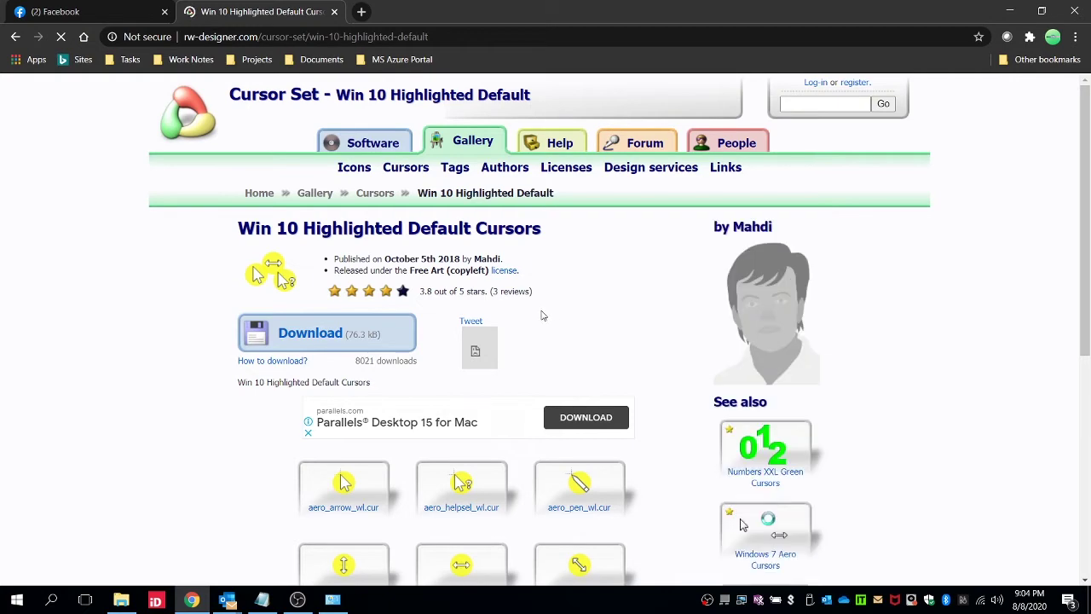
{"action": "left_click", "coordinate": [119, 603]}
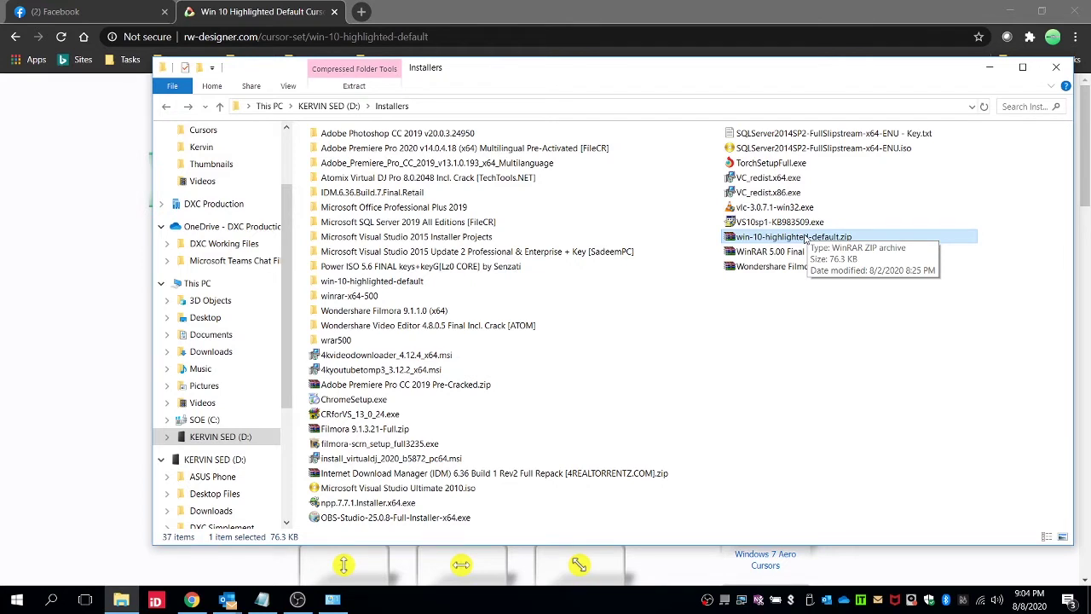
Step: Open the extracted win-10-highlighted-default folder in D:\Installers
{"action": "right_click", "coordinate": [805, 237]}
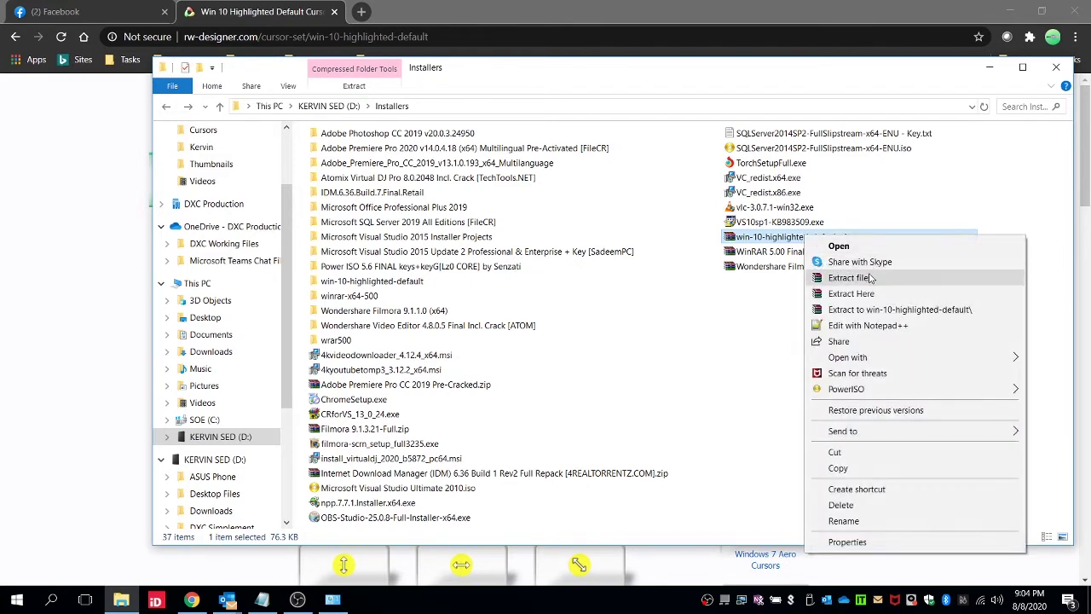
{"action": "left_click", "coordinate": [751, 303]}
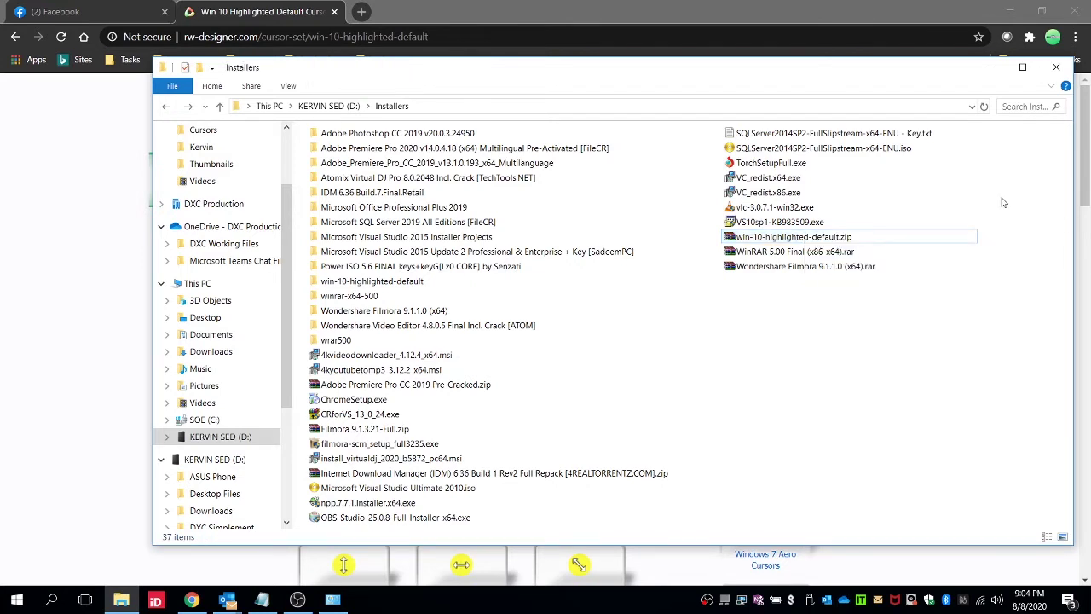
{"action": "left_click", "coordinate": [379, 289]}
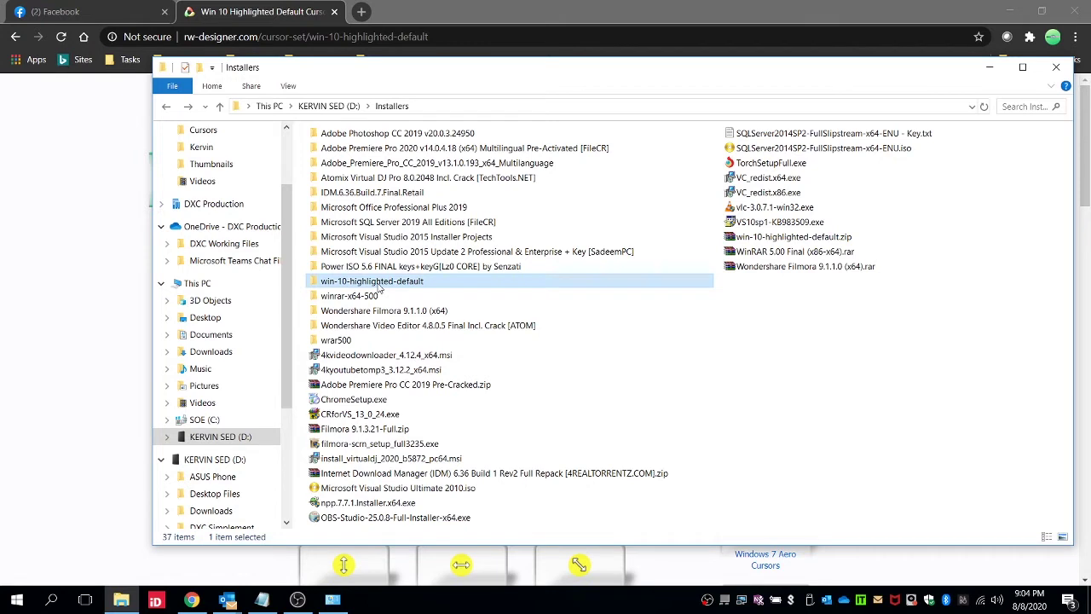
{"action": "double_click", "coordinate": [386, 286]}
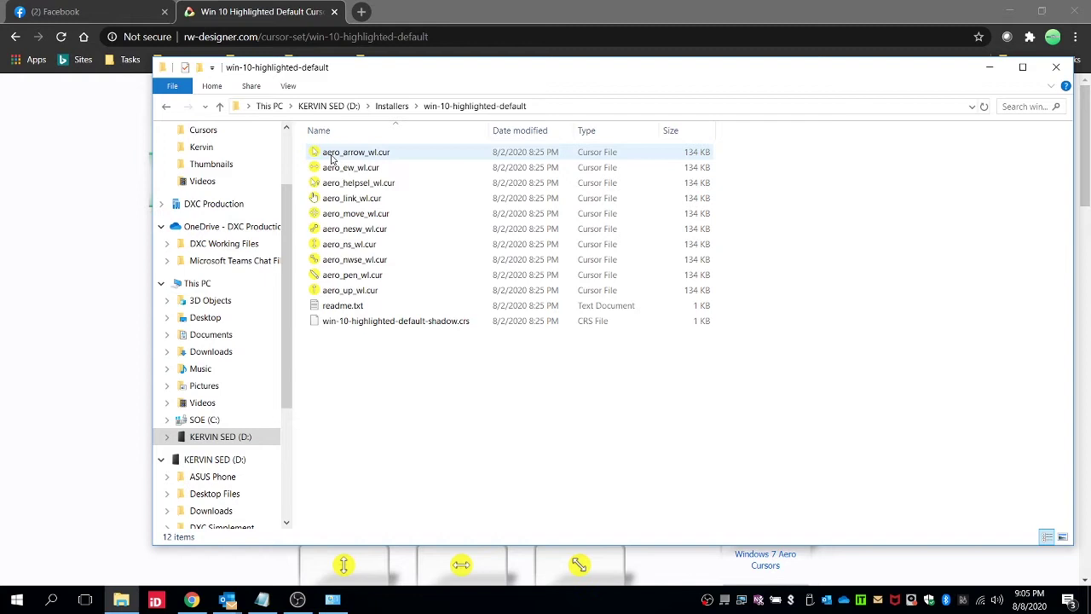
Step: Copy the ten aero .cur files, leaving out readme.txt and the shadow .crs file
{"action": "left_click", "coordinate": [331, 157]}
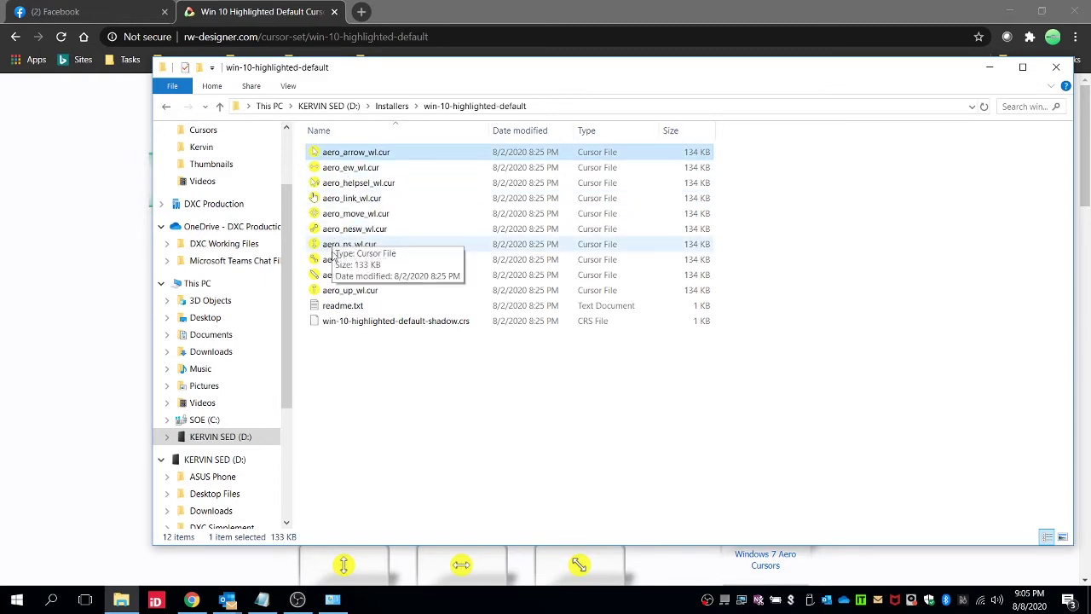
{"action": "left_click", "coordinate": [341, 290]}
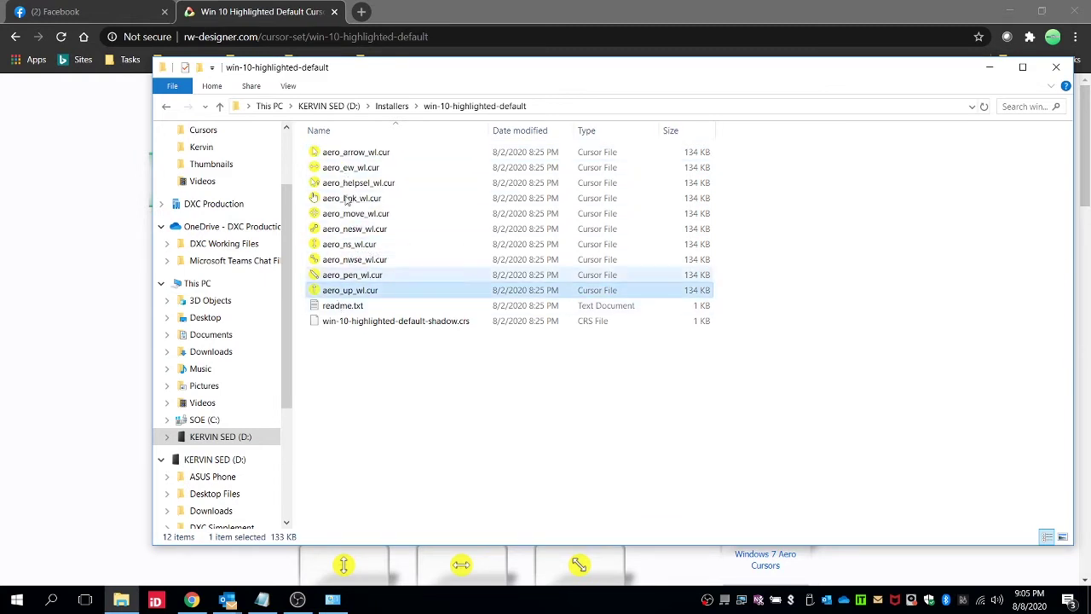
{"action": "left_click", "coordinate": [340, 155]}
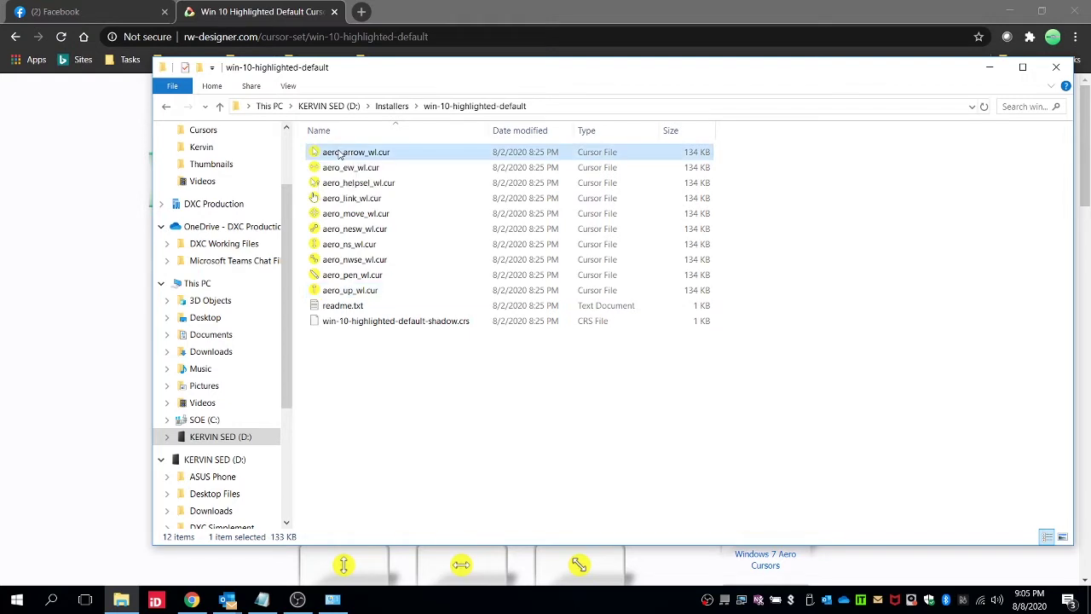
{"action": "key", "text": "ctrl+a"}
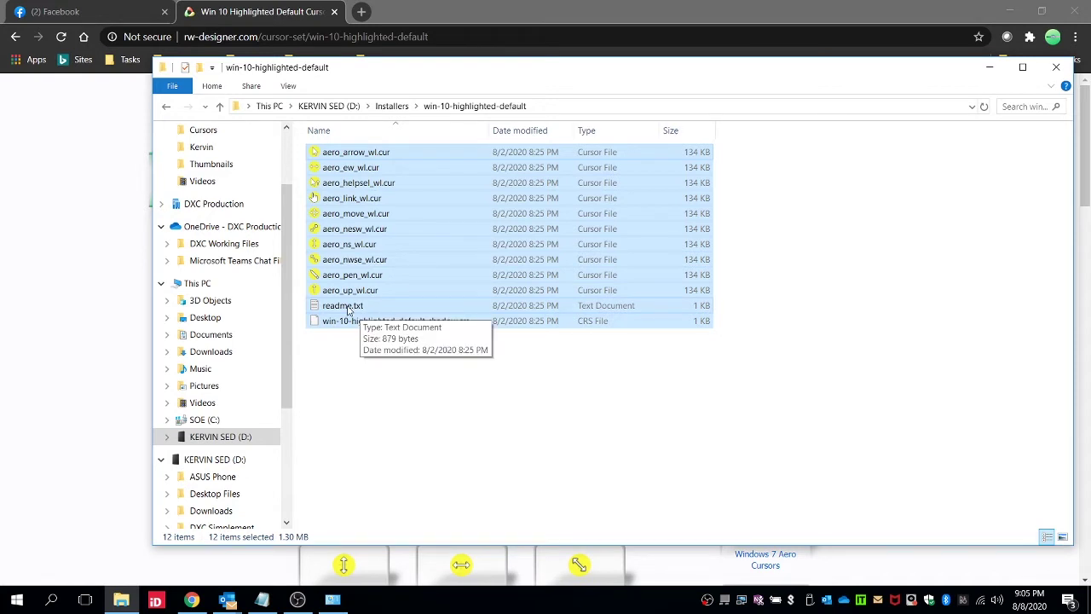
{"action": "left_click", "coordinate": [348, 307], "text": "ctrl"}
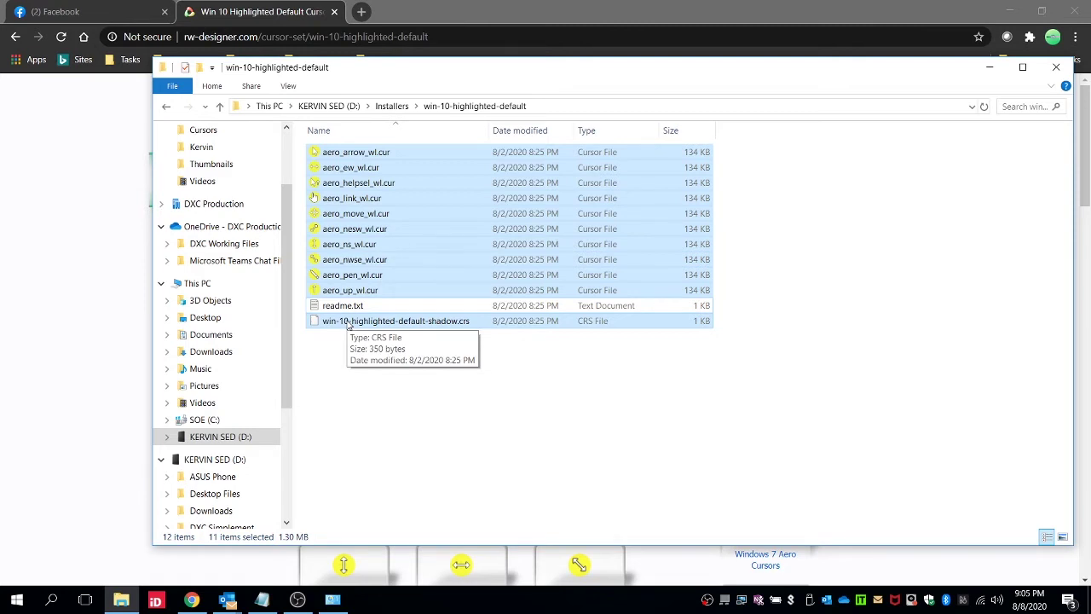
{"action": "left_click", "coordinate": [348, 322], "text": "ctrl"}
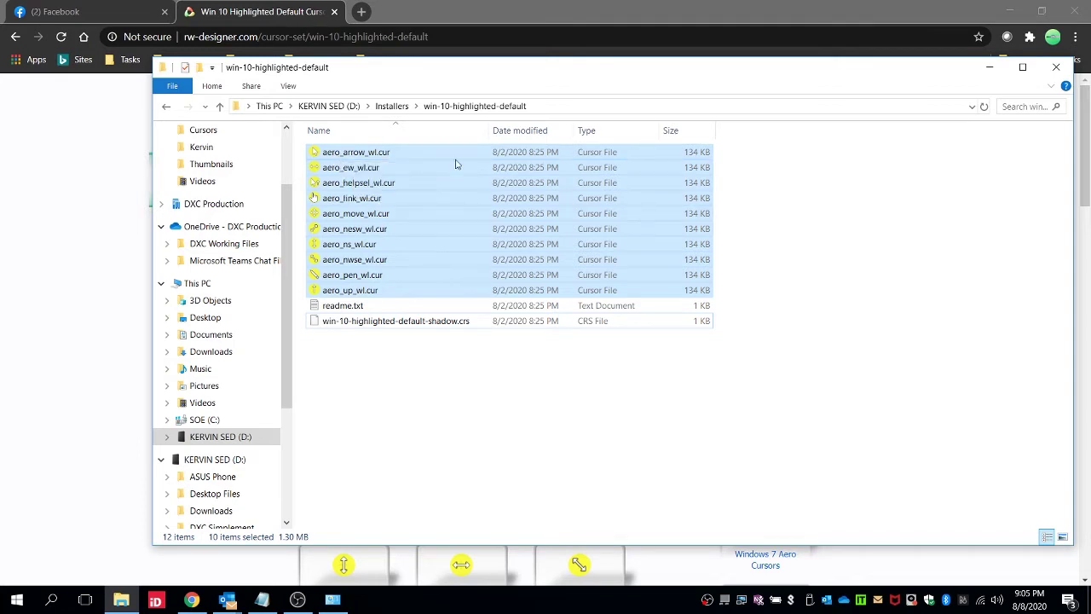
{"action": "right_click", "coordinate": [326, 155]}
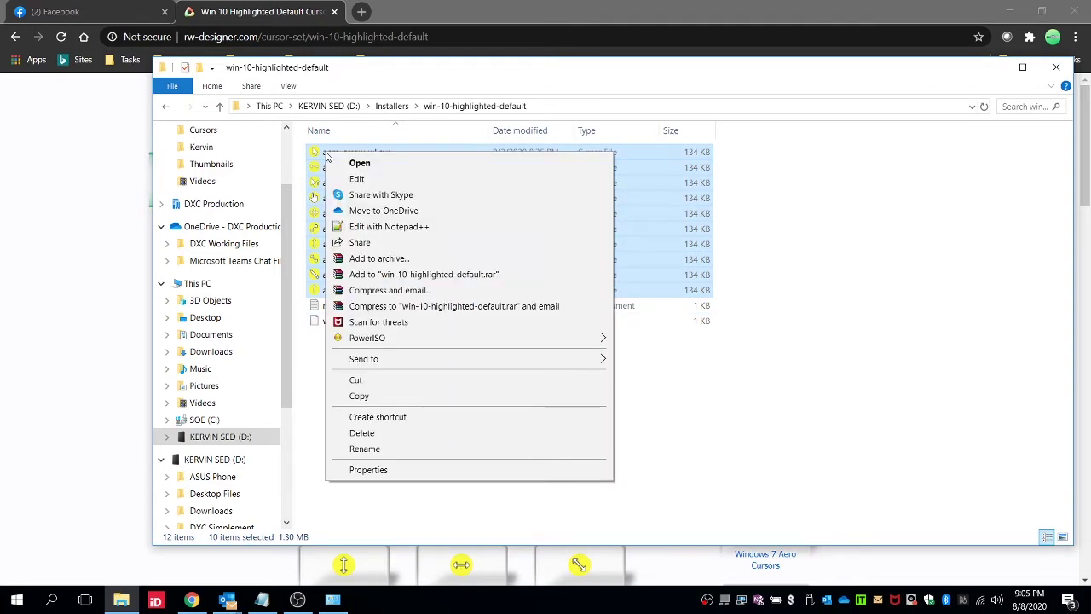
{"action": "left_click", "coordinate": [366, 397]}
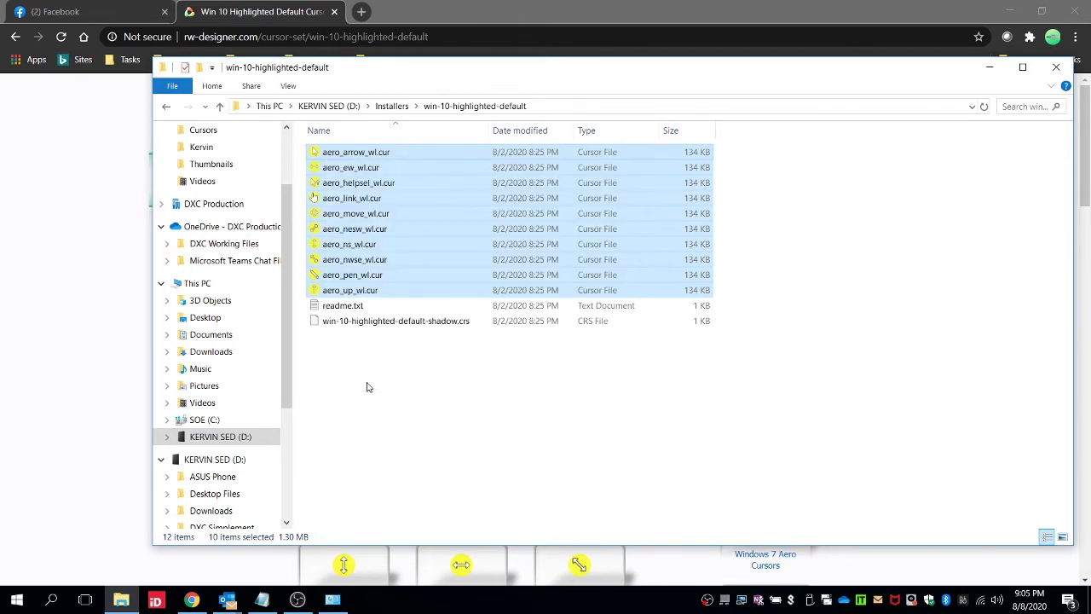
Step: Navigate to the C:\Windows\Cursors folder
{"action": "left_click", "coordinate": [205, 421]}
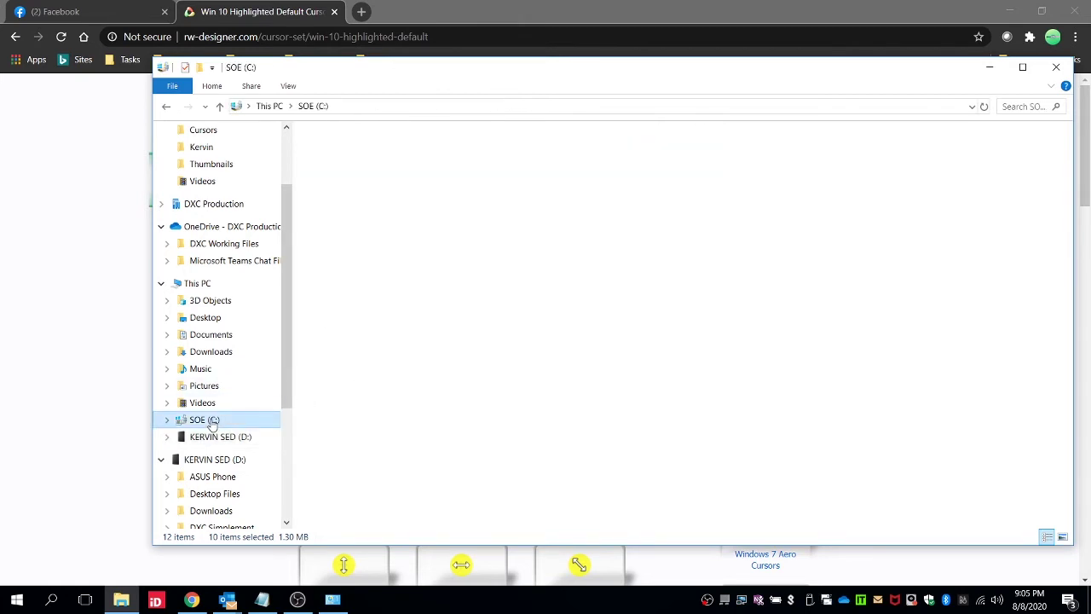
{"action": "left_click", "coordinate": [364, 324]}
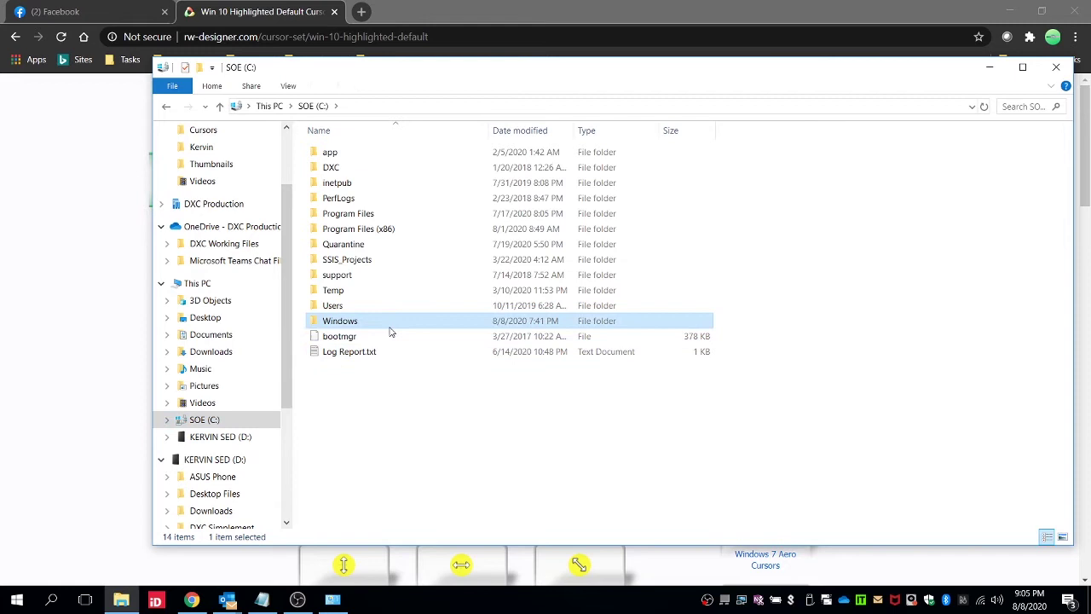
{"action": "double_click", "coordinate": [365, 324]}
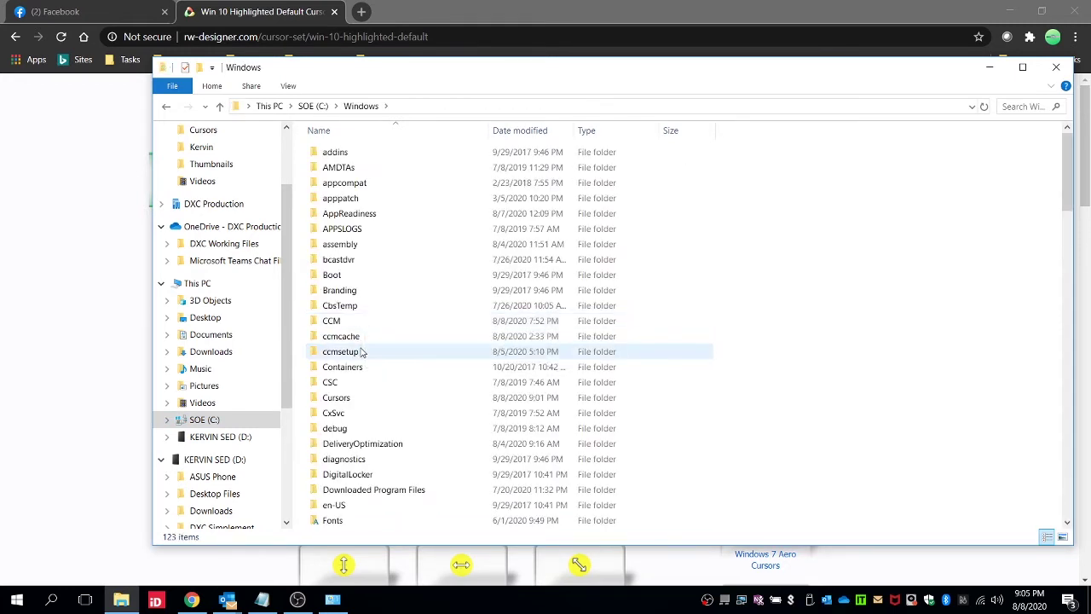
{"action": "scroll", "coordinate": [361, 351], "scroll_direction": "down", "scroll_amount": 2}
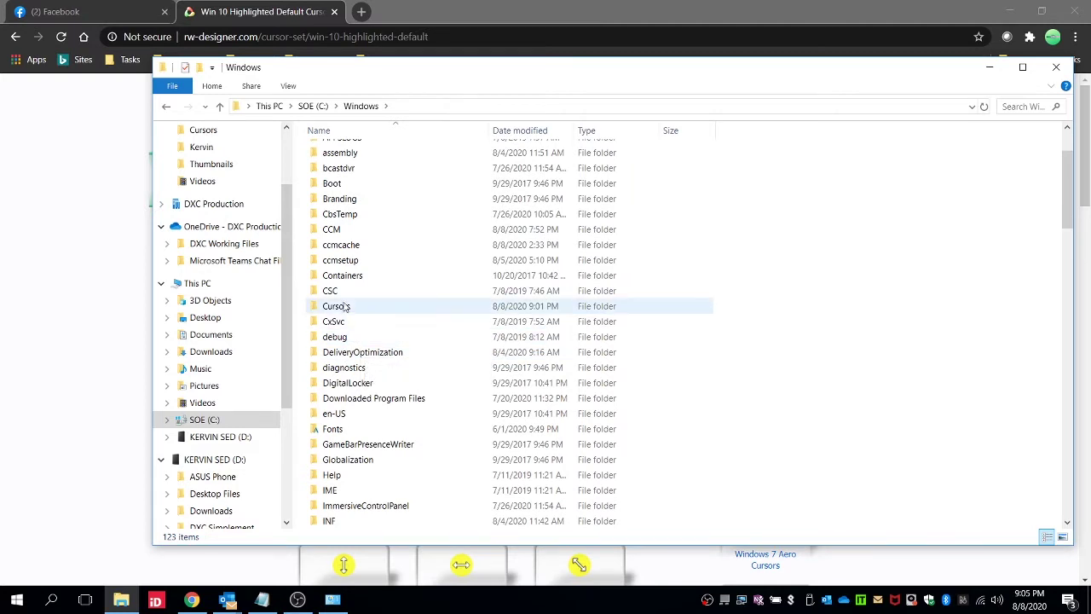
{"action": "left_click", "coordinate": [345, 307]}
{"action": "double_click", "coordinate": [367, 309]}
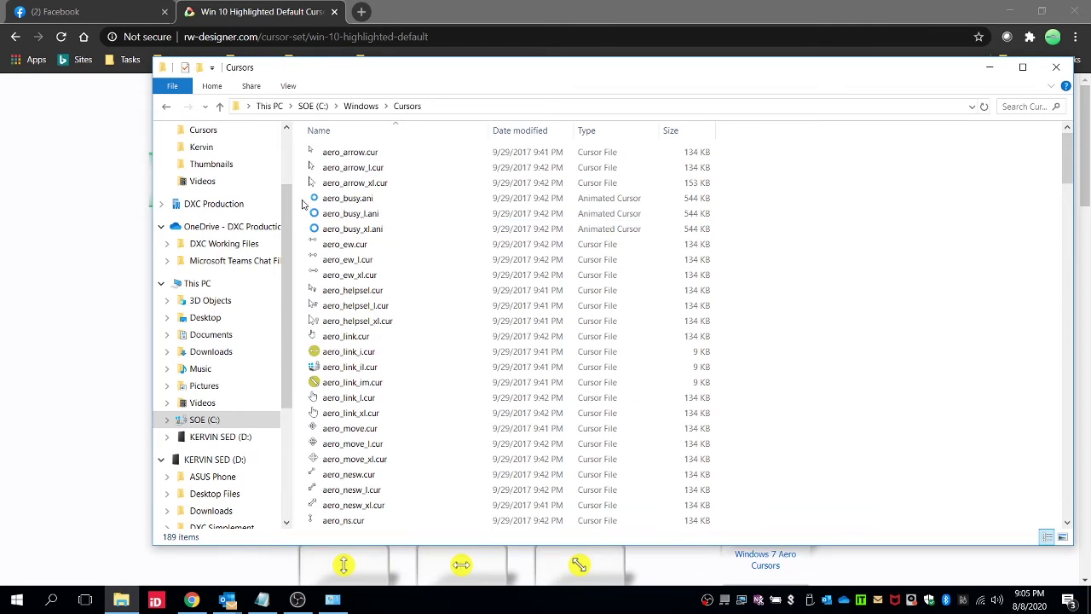
Step: Paste the ten _wl cursor files into C:\Windows\Cursors, granting administrator permission
{"action": "right_click", "coordinate": [303, 202]}
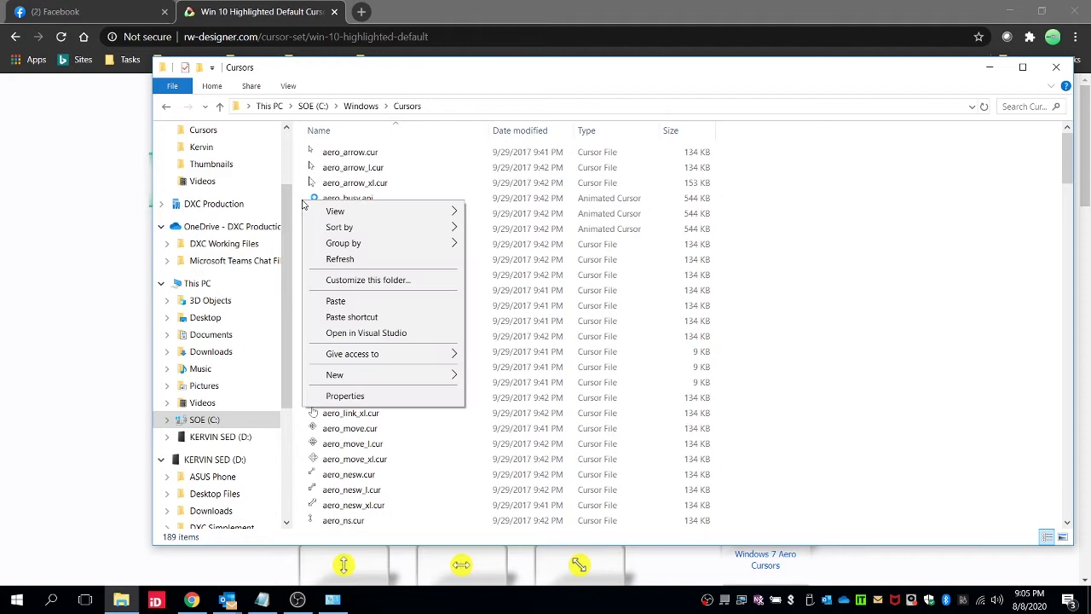
{"action": "left_click", "coordinate": [362, 300]}
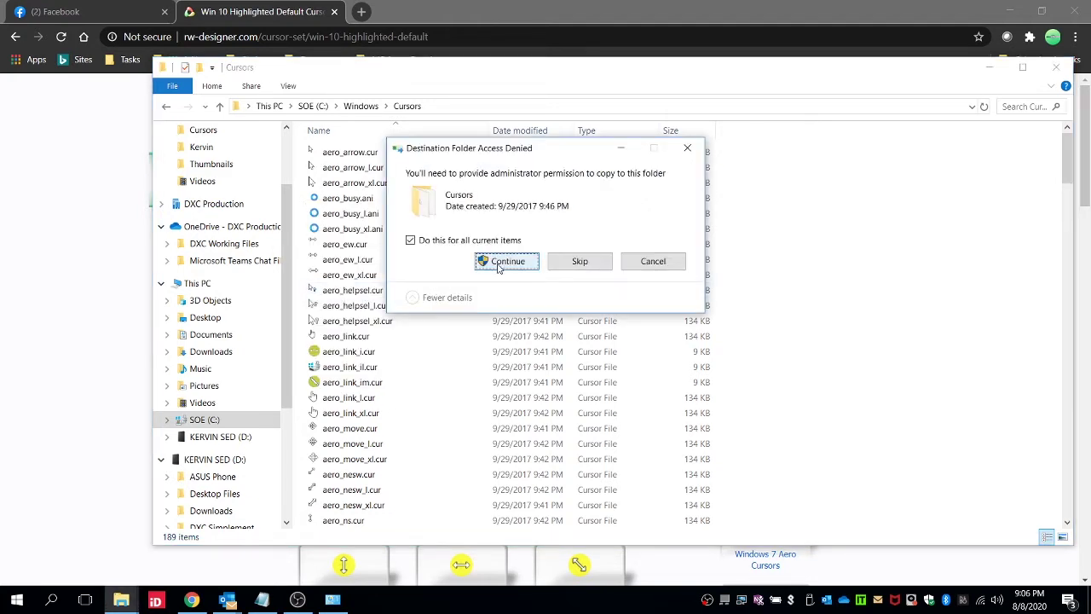
{"action": "left_click", "coordinate": [513, 262]}
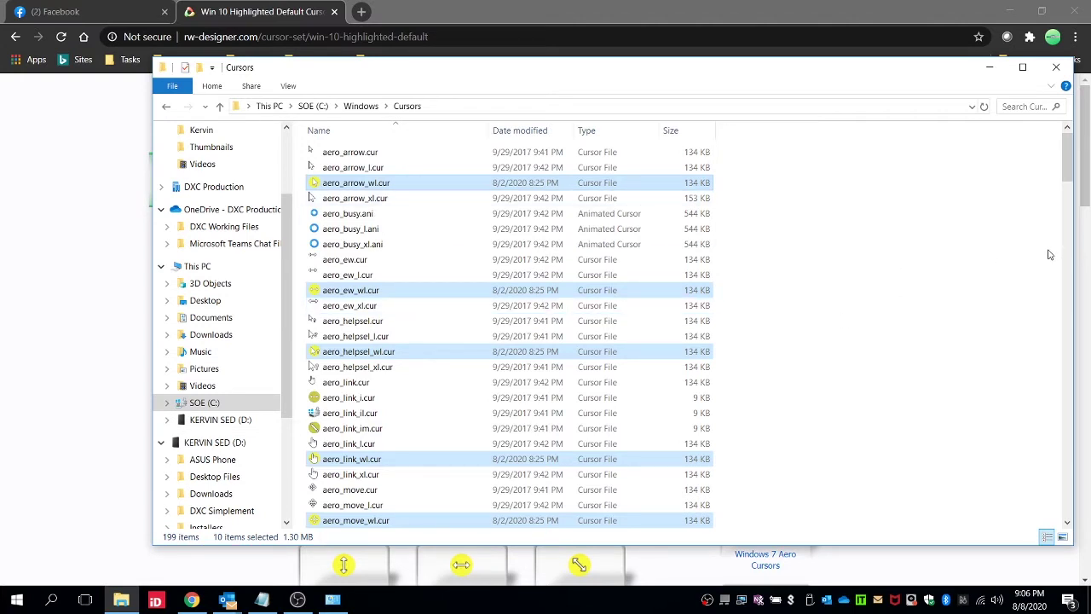
Step: Find Control Panel through Windows search for 'contro' and open its Mouse item
{"action": "left_click", "coordinate": [51, 602]}
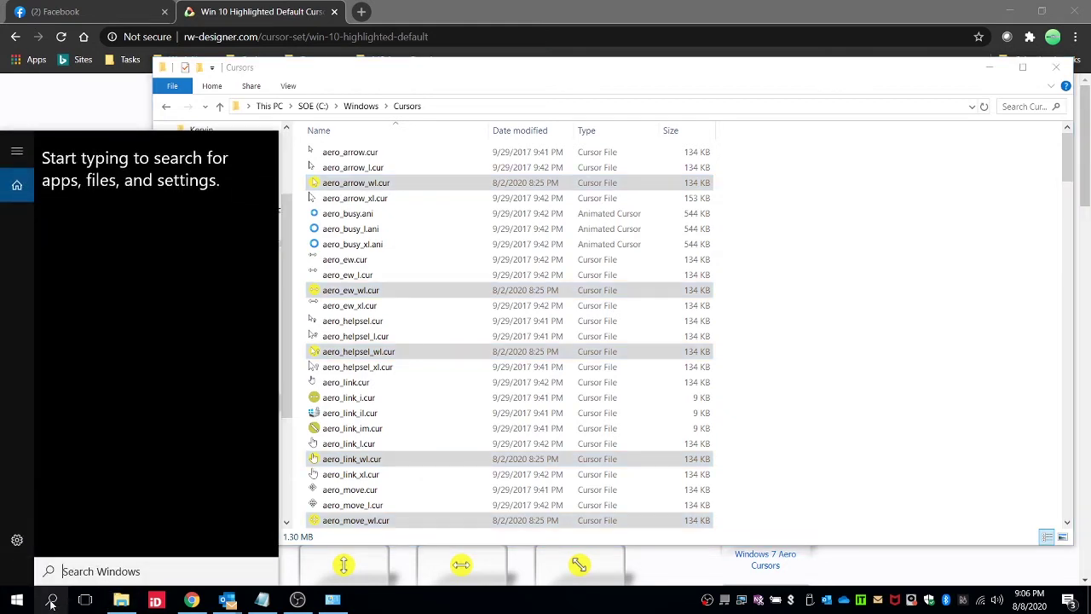
{"action": "type", "text": "cont"}
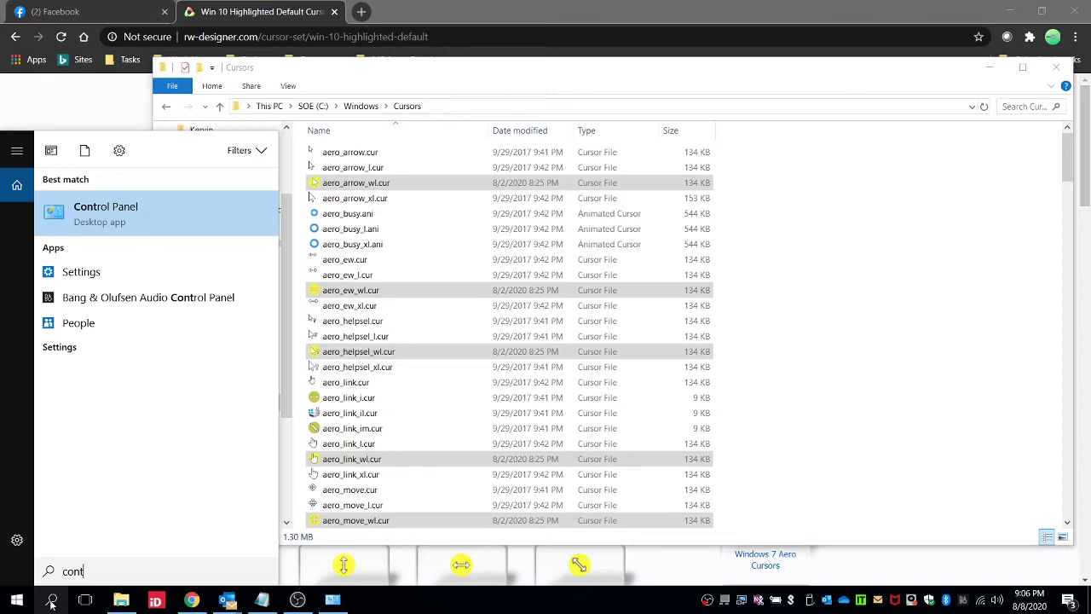
{"action": "type", "text": "ro"}
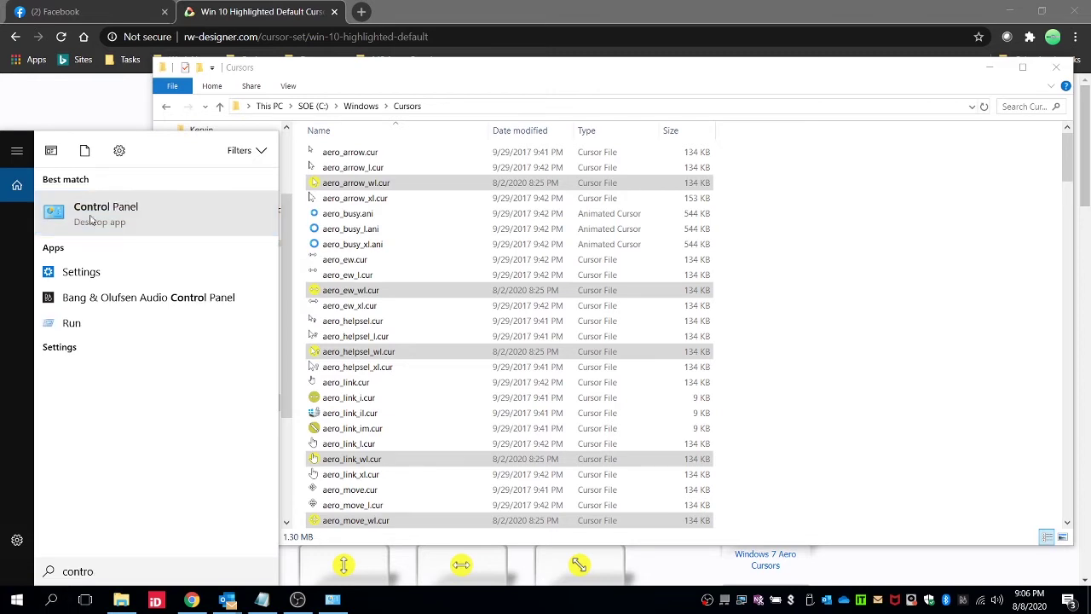
{"action": "left_click", "coordinate": [91, 220]}
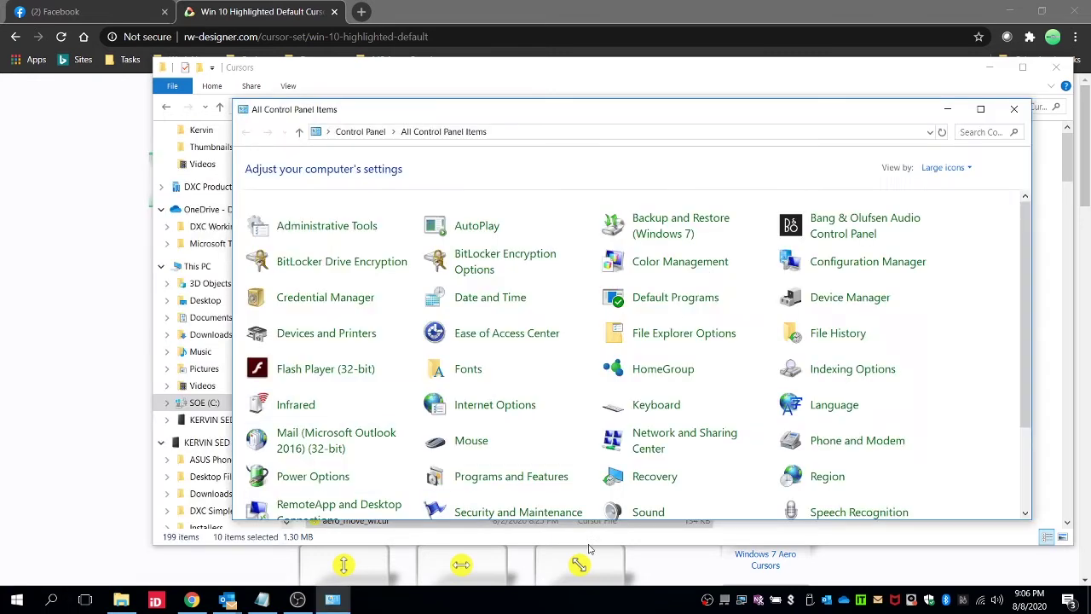
{"action": "left_click", "coordinate": [468, 444]}
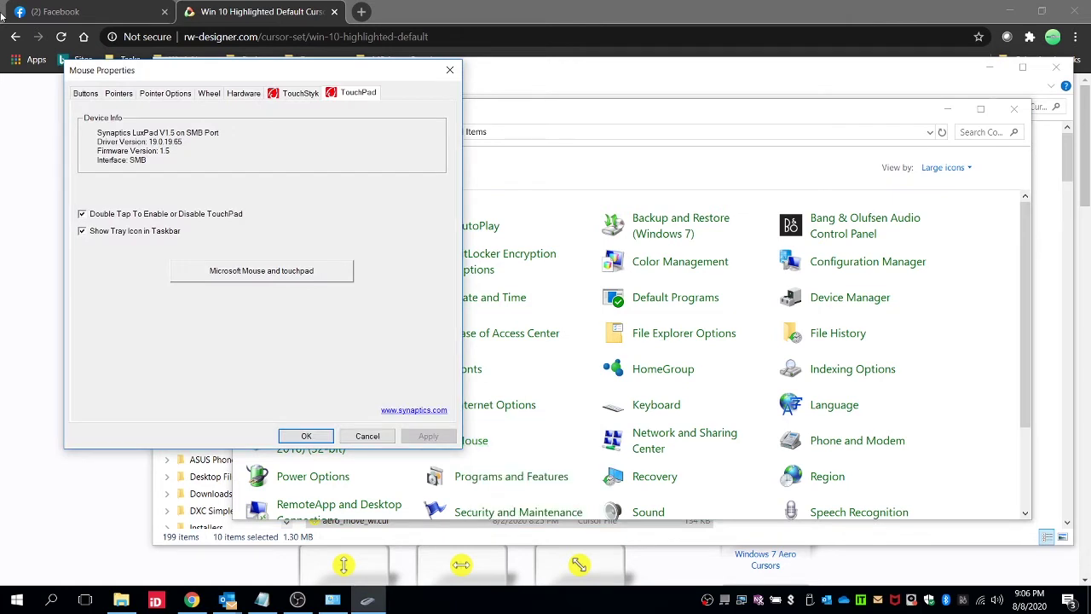
Step: Show the Pointers tab listing the Windows Default scheme cursors
{"action": "left_click", "coordinate": [120, 95]}
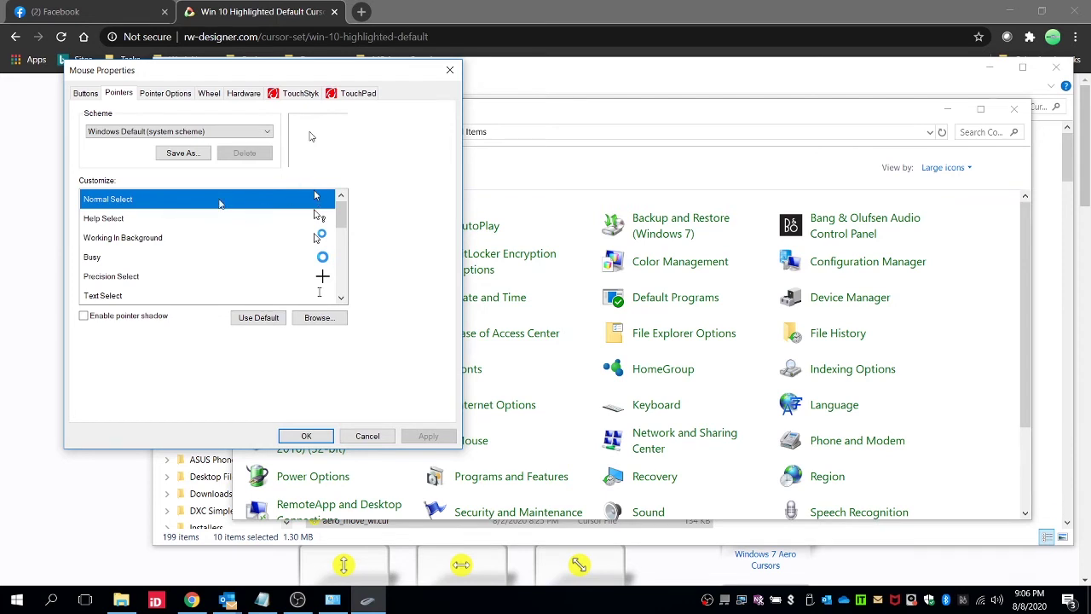
Step: Replace the Normal Select pointer with aero_arrow_wl.cur
{"action": "left_click", "coordinate": [110, 221]}
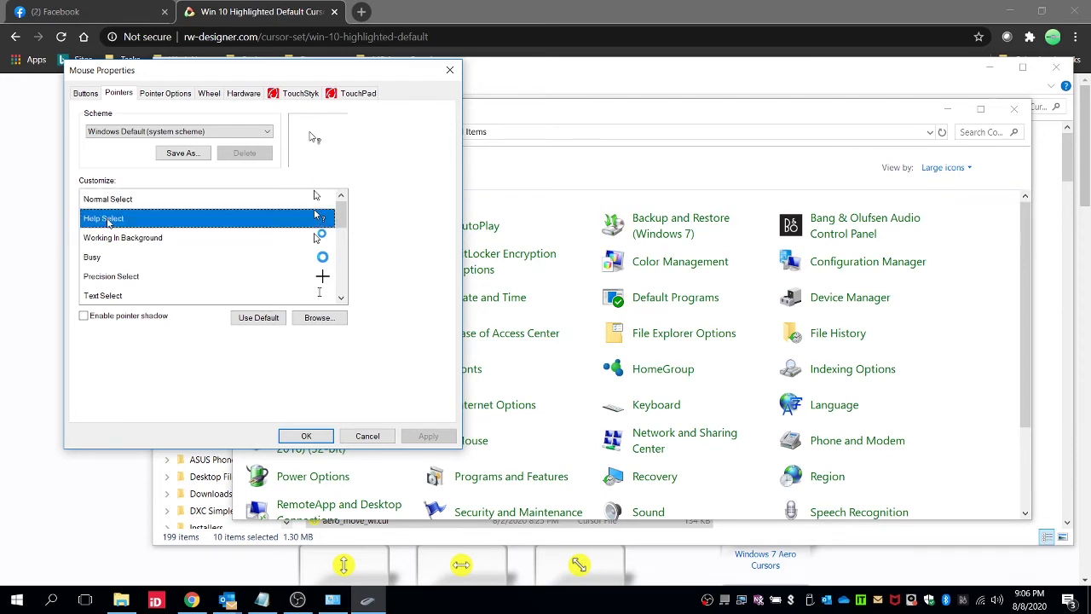
{"action": "left_click", "coordinate": [113, 201]}
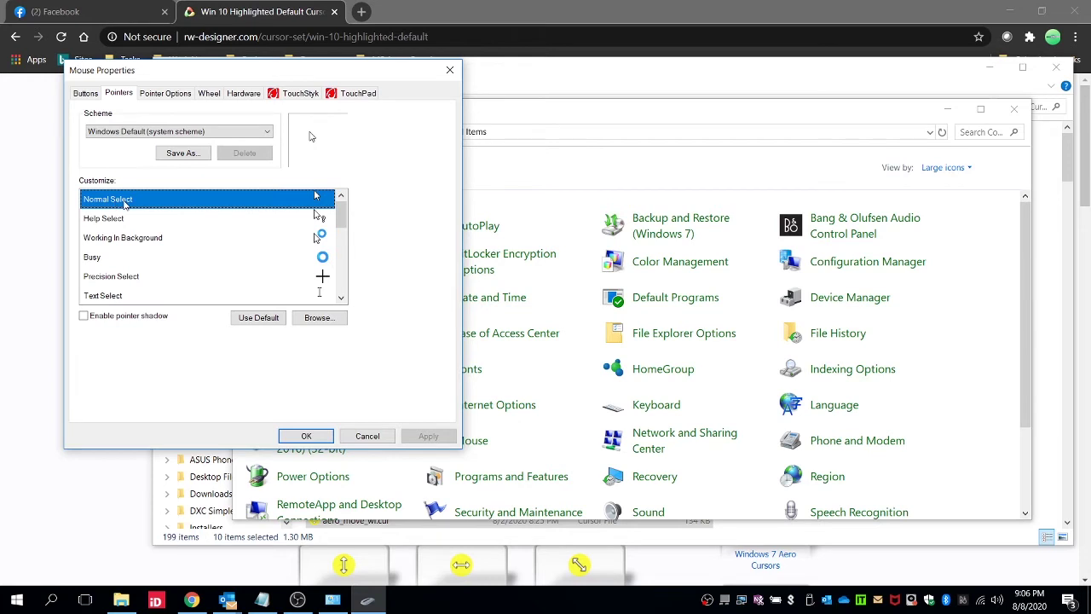
{"action": "left_click", "coordinate": [107, 221]}
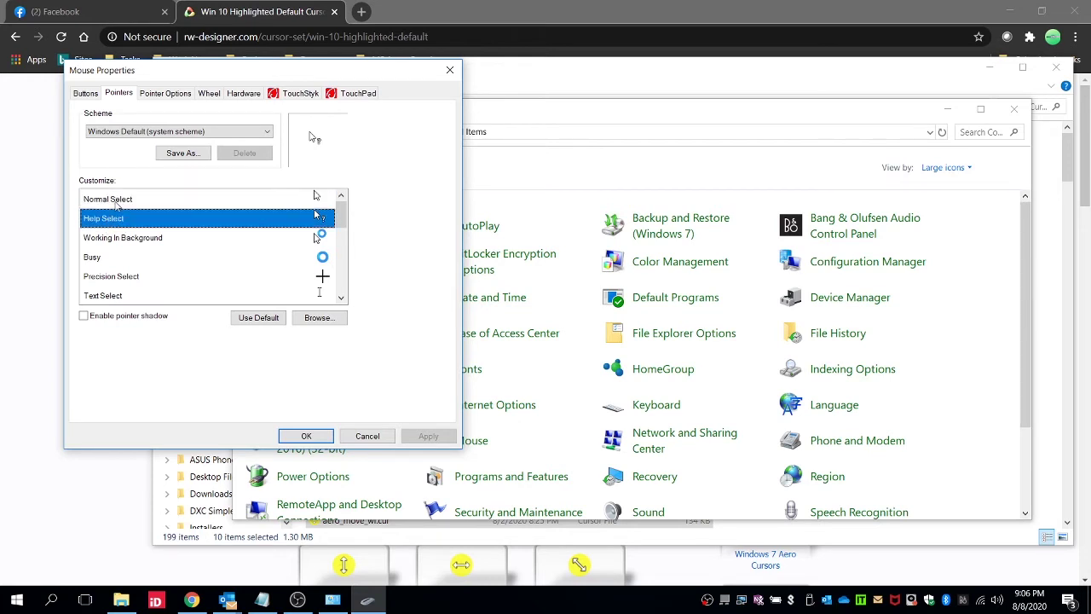
{"action": "left_click", "coordinate": [116, 201]}
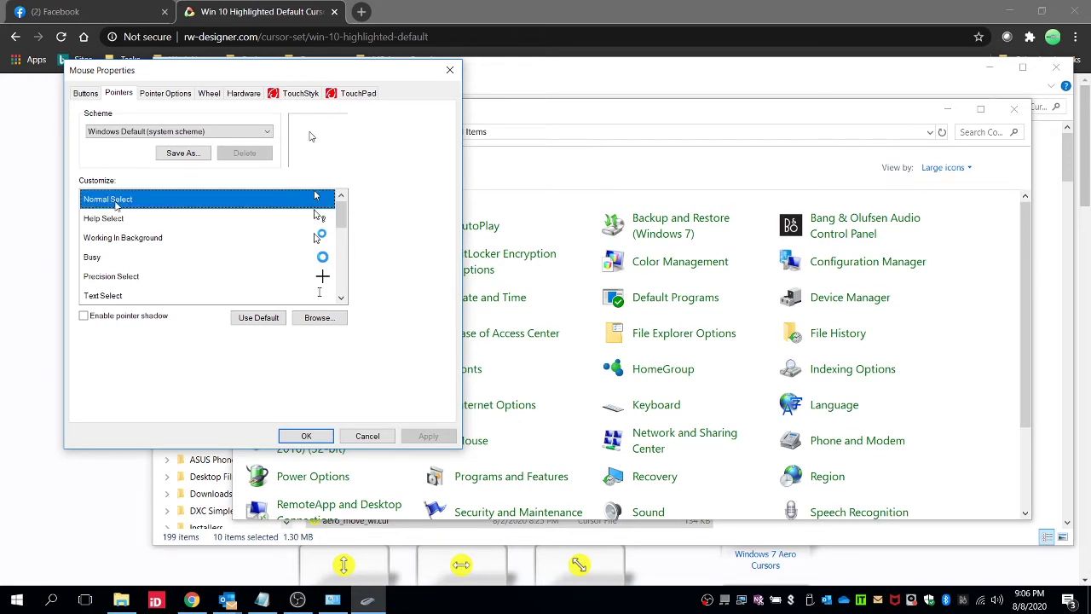
{"action": "left_click", "coordinate": [326, 321]}
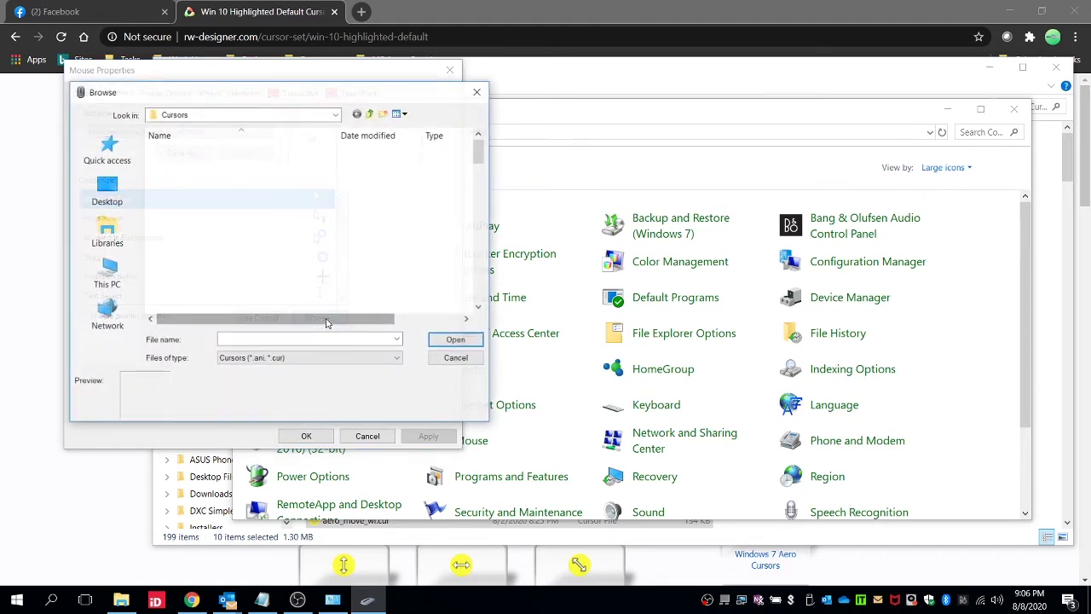
{"action": "left_click_drag", "start_coordinate": [220, 92], "coordinate": [529, 95]}
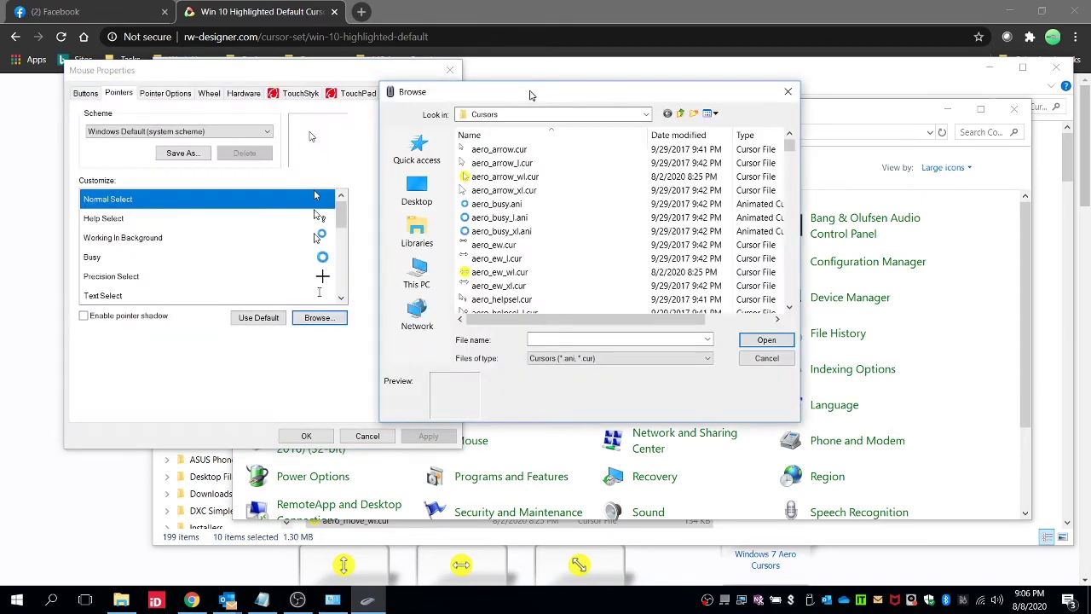
{"action": "left_click", "coordinate": [509, 178]}
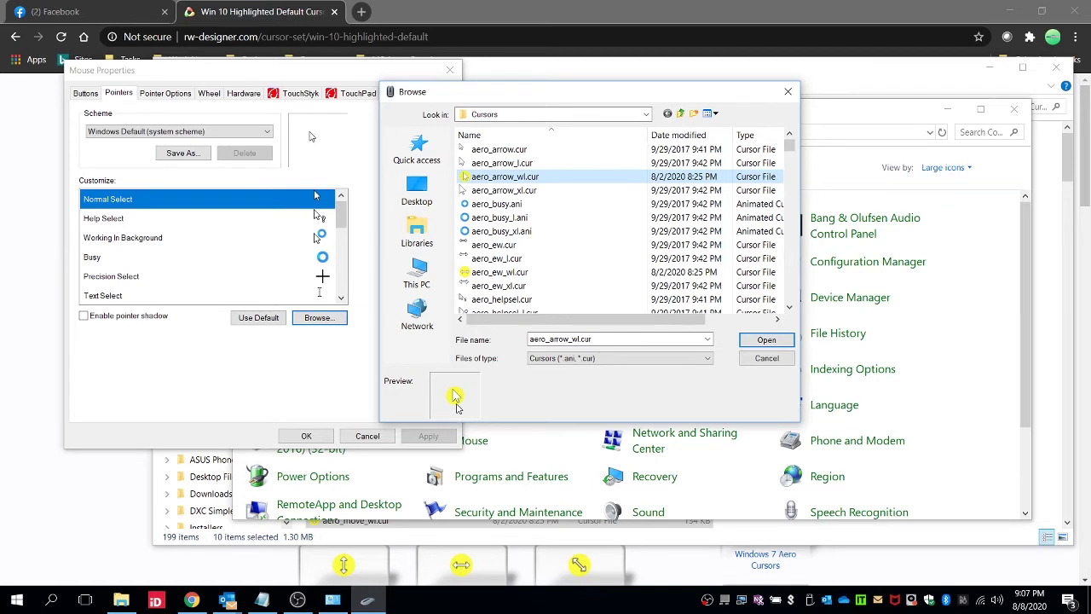
{"action": "left_click", "coordinate": [765, 341]}
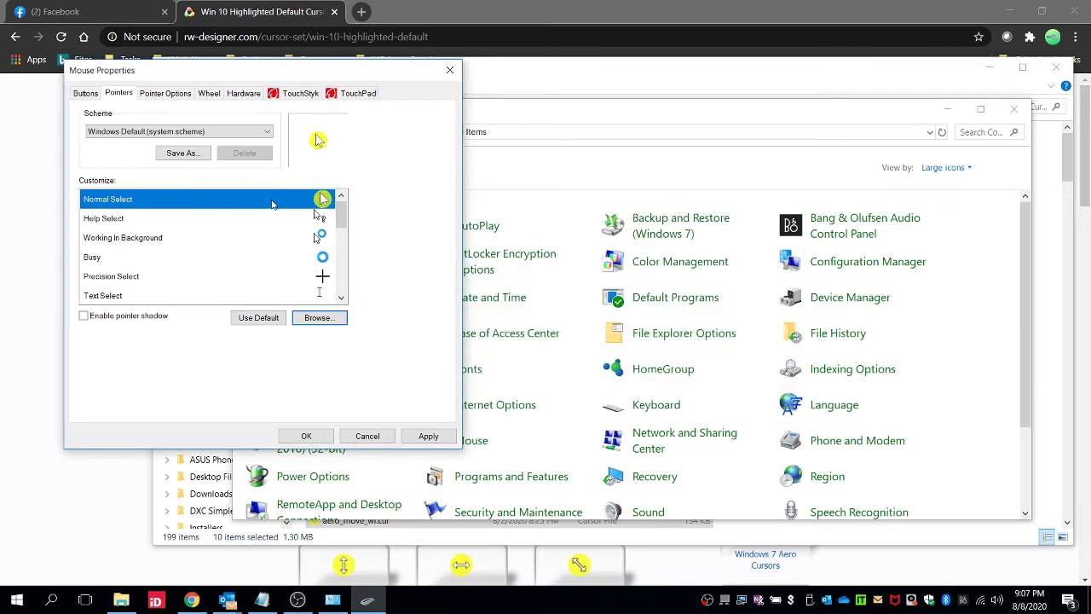
Step: Replace the Help Select pointer with the yellow-highlighted aero_helpsel_wl.cur cursor
{"action": "left_click", "coordinate": [231, 220]}
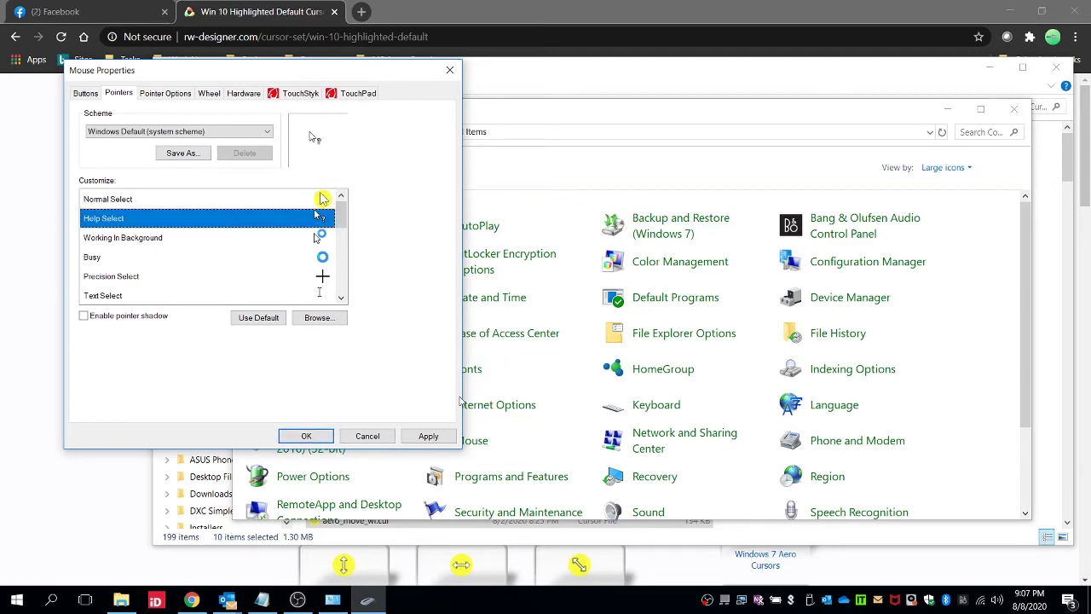
{"action": "left_click", "coordinate": [318, 317]}
{"action": "left_click_drag", "start_coordinate": [233, 83], "coordinate": [531, 68]}
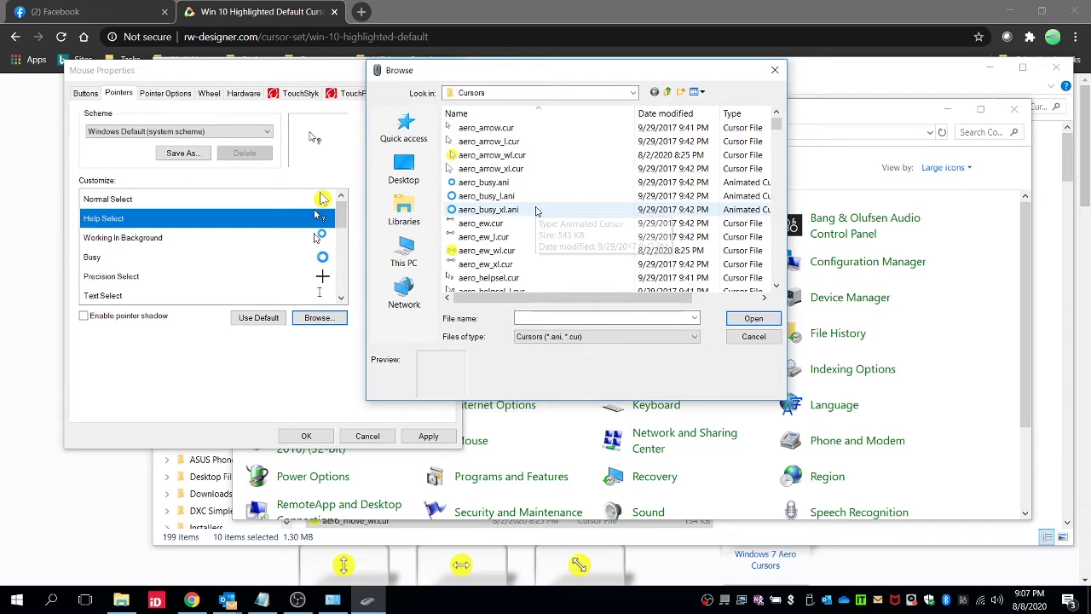
{"action": "scroll", "coordinate": [518, 235], "scroll_direction": "down", "scroll_amount": 5}
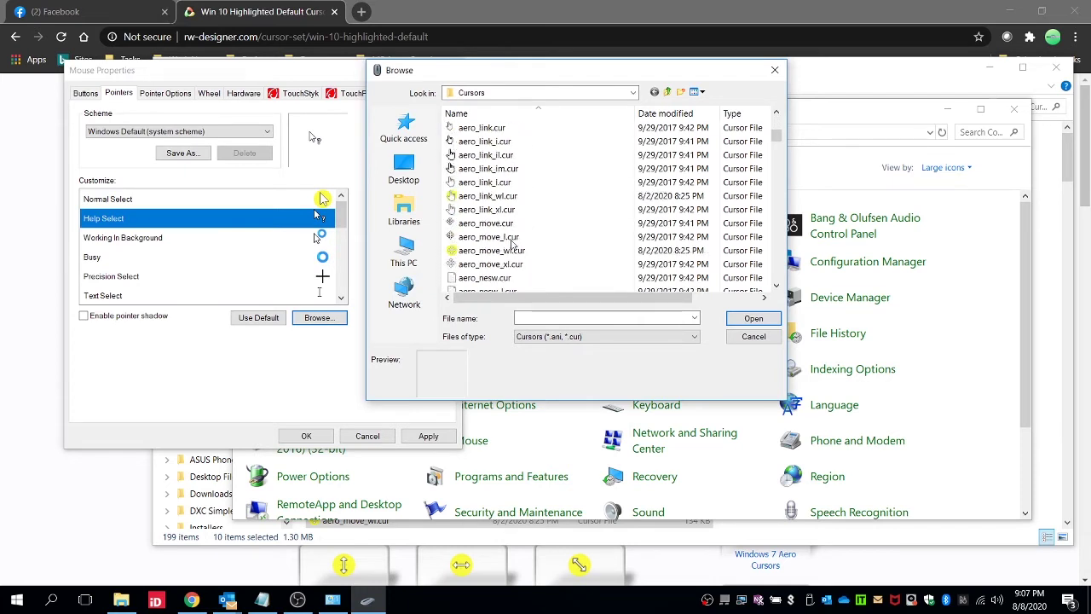
{"action": "scroll", "coordinate": [512, 242], "scroll_direction": "up", "scroll_amount": 2}
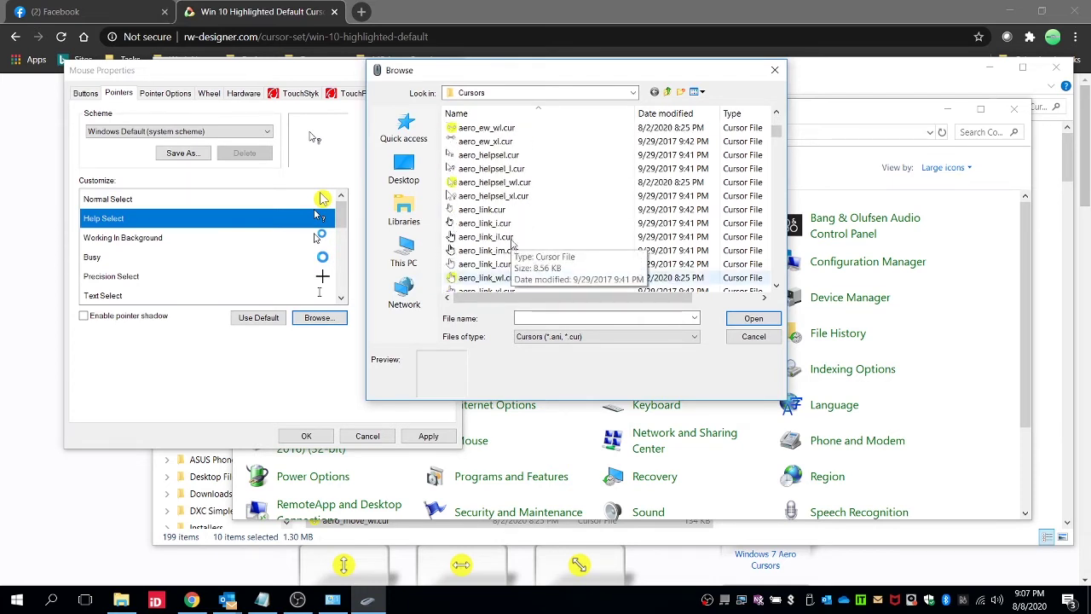
{"action": "scroll", "coordinate": [512, 243], "scroll_direction": "down", "scroll_amount": 1}
{"action": "left_click", "coordinate": [493, 168]}
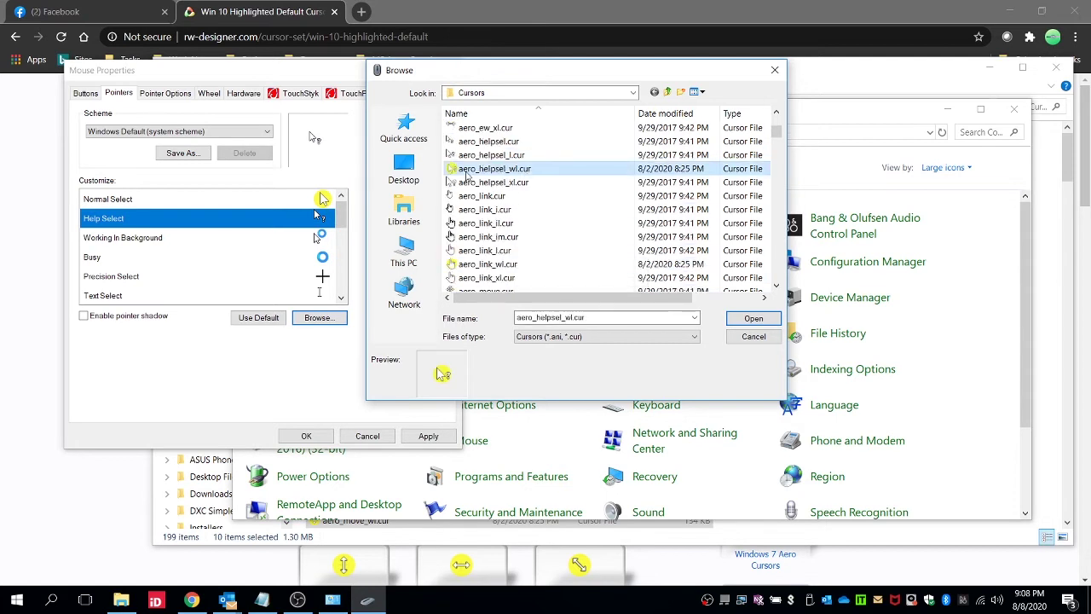
{"action": "left_click", "coordinate": [753, 319]}
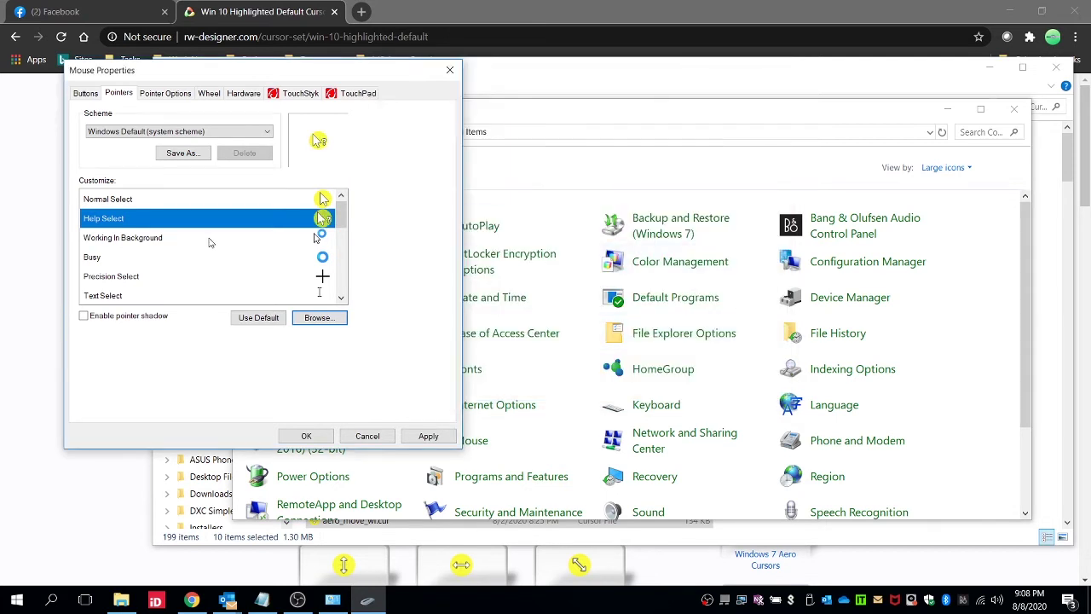
Step: Assign the yellow up-down cursor aero_ns_wl.cur to the Vertical Resize pointer
{"action": "scroll", "coordinate": [293, 280], "scroll_direction": "down", "scroll_amount": 3}
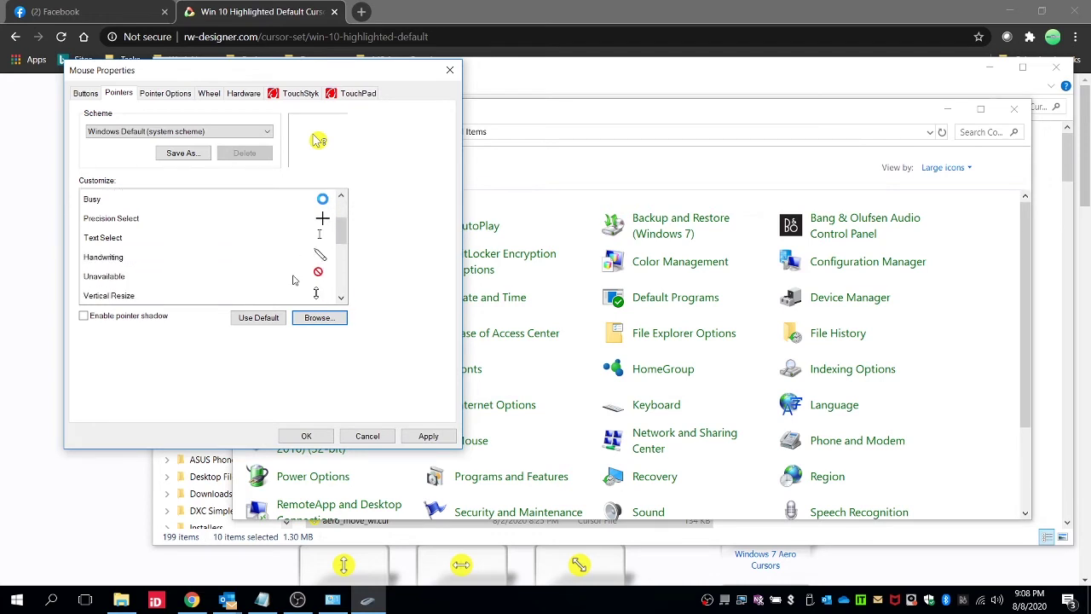
{"action": "scroll", "coordinate": [293, 280], "scroll_direction": "down", "scroll_amount": 3}
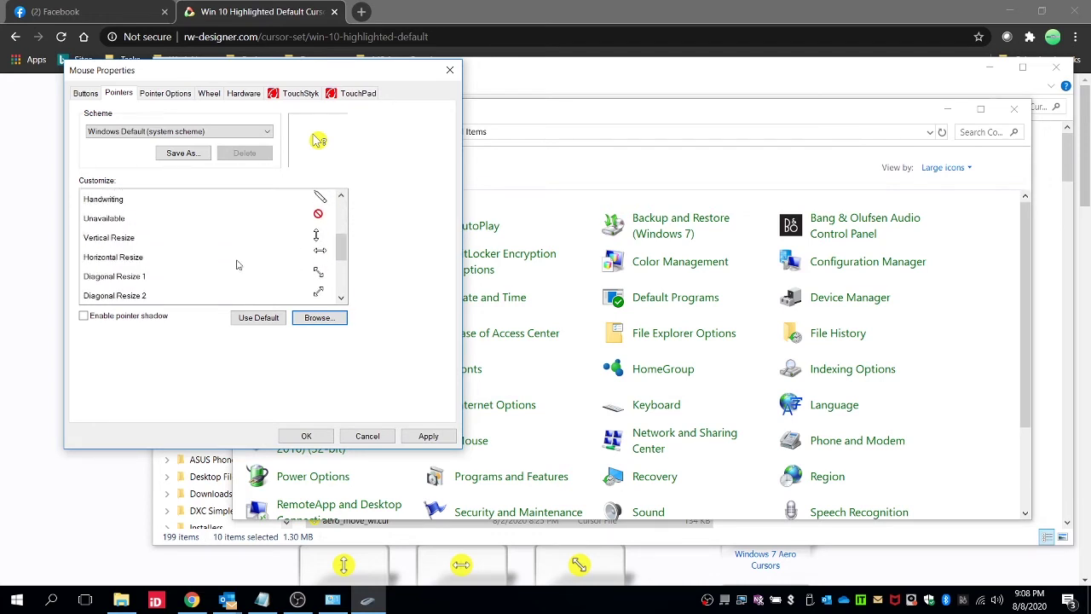
{"action": "left_click", "coordinate": [147, 240]}
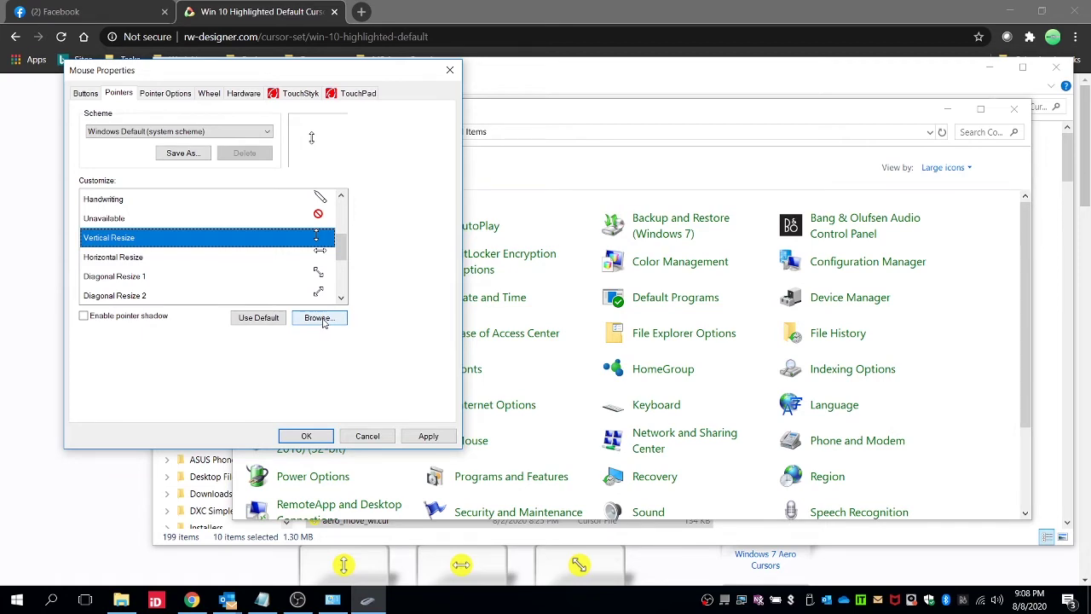
{"action": "left_click", "coordinate": [323, 321]}
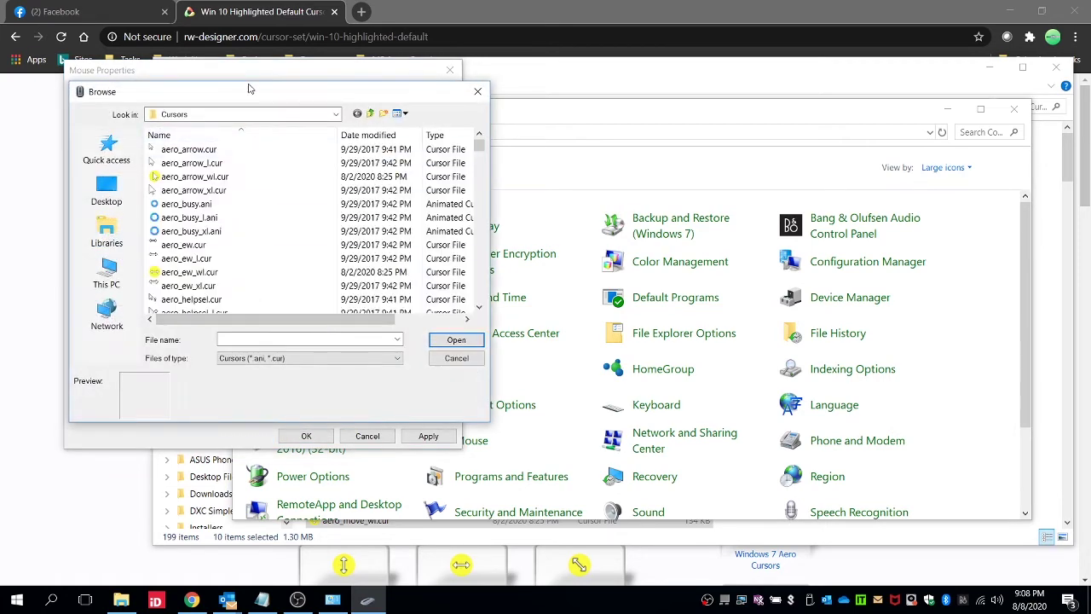
{"action": "left_click_drag", "start_coordinate": [252, 87], "coordinate": [576, 101]}
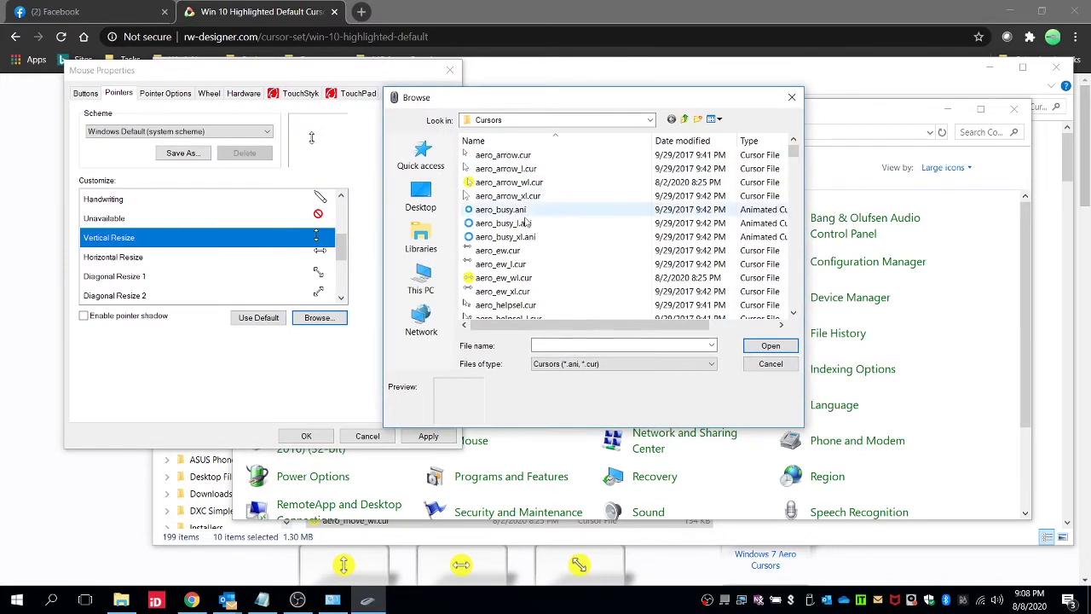
{"action": "scroll", "coordinate": [522, 250], "scroll_direction": "down", "scroll_amount": 3}
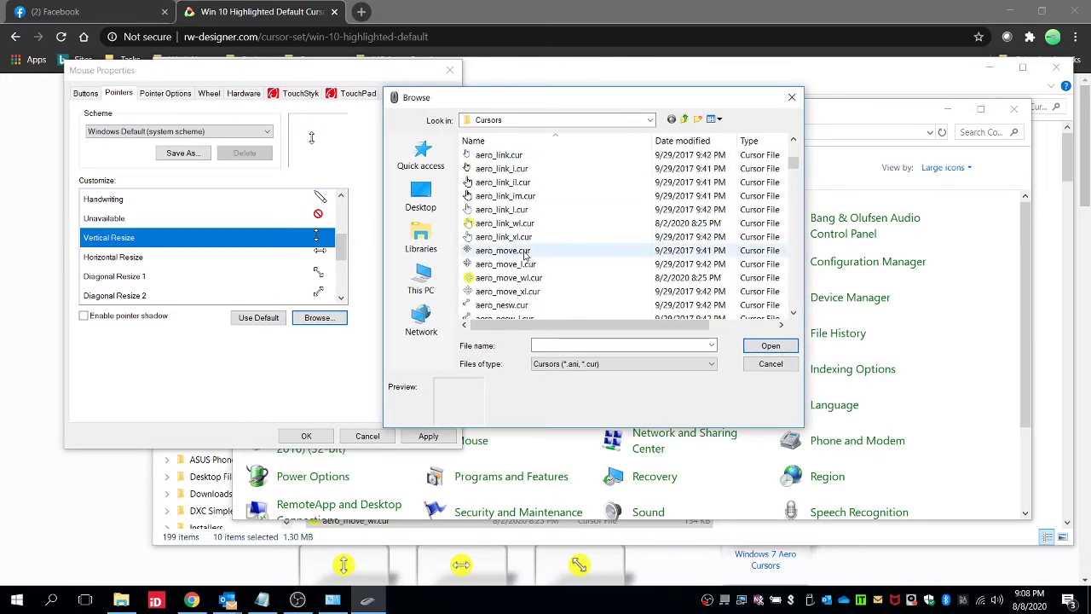
{"action": "scroll", "coordinate": [525, 251], "scroll_direction": "down", "scroll_amount": 1}
{"action": "scroll", "coordinate": [525, 253], "scroll_direction": "down", "scroll_amount": 4}
{"action": "left_click", "coordinate": [503, 265]}
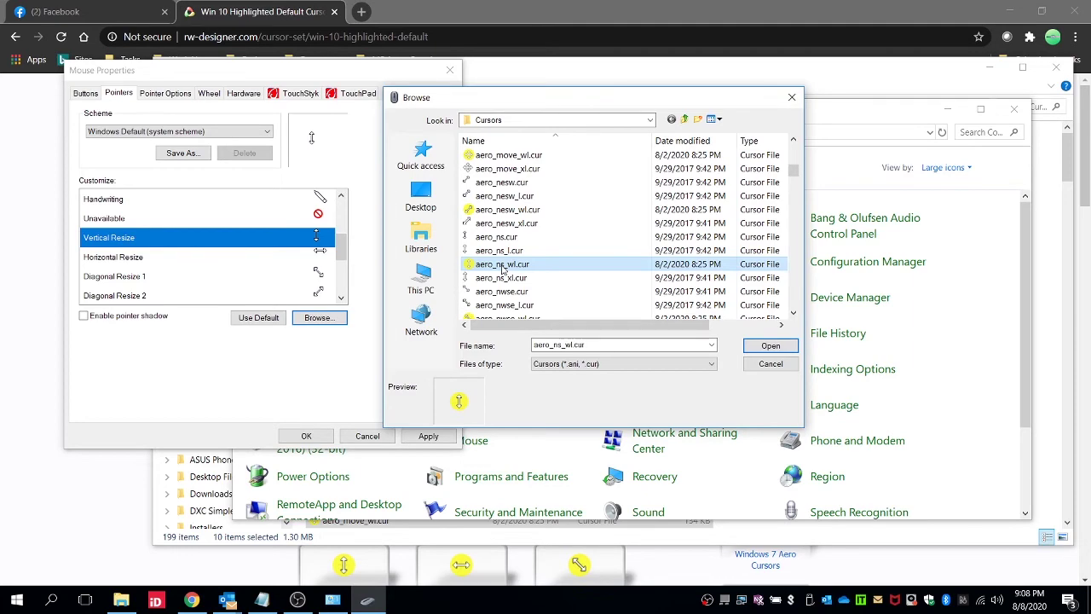
{"action": "left_click", "coordinate": [771, 346]}
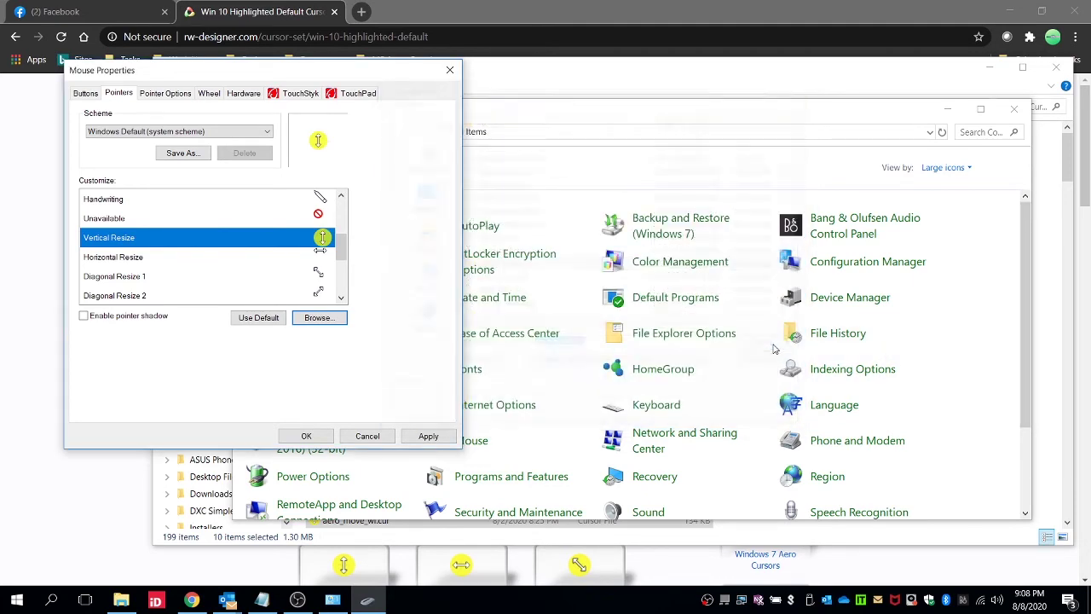
Step: Set the Horizontal Resize pointer to the yellow aero_ew_wl.cur cursor
{"action": "left_click", "coordinate": [287, 256]}
{"action": "left_click", "coordinate": [319, 317]}
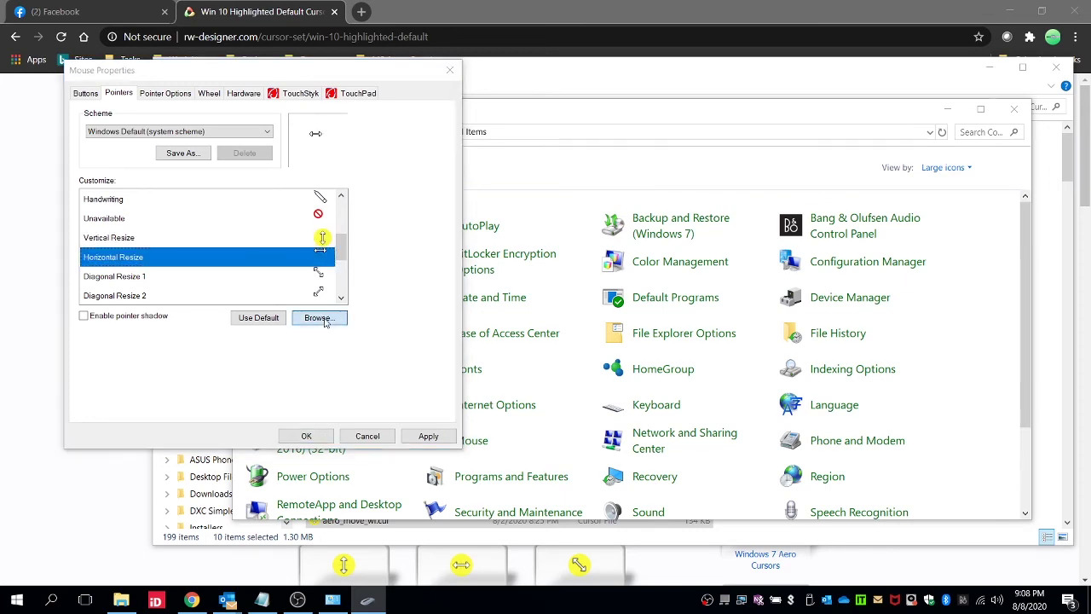
{"action": "left_click", "coordinate": [196, 272]}
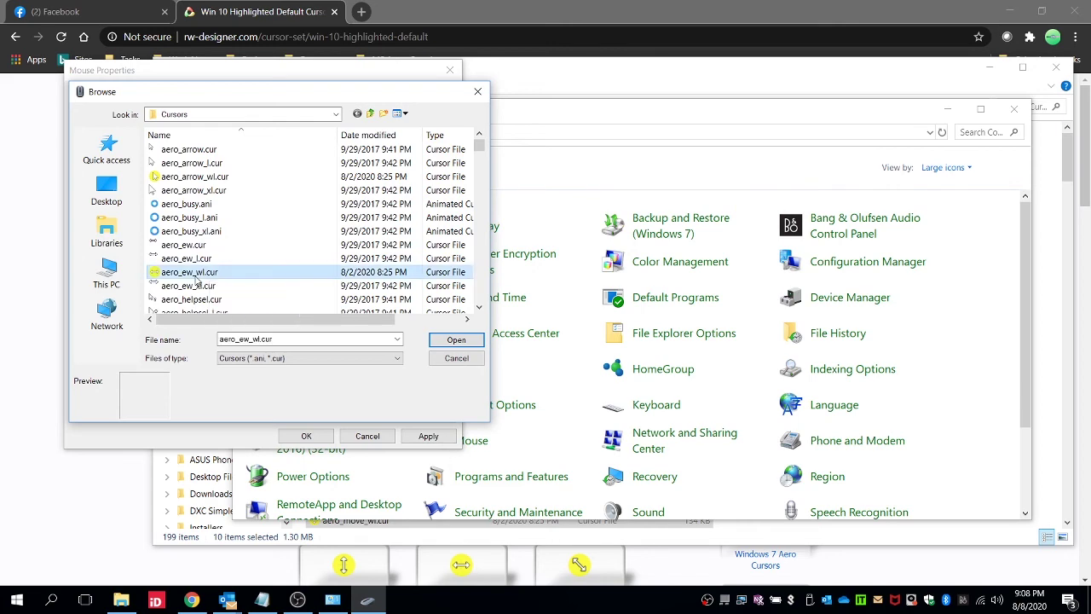
{"action": "left_click", "coordinate": [457, 343]}
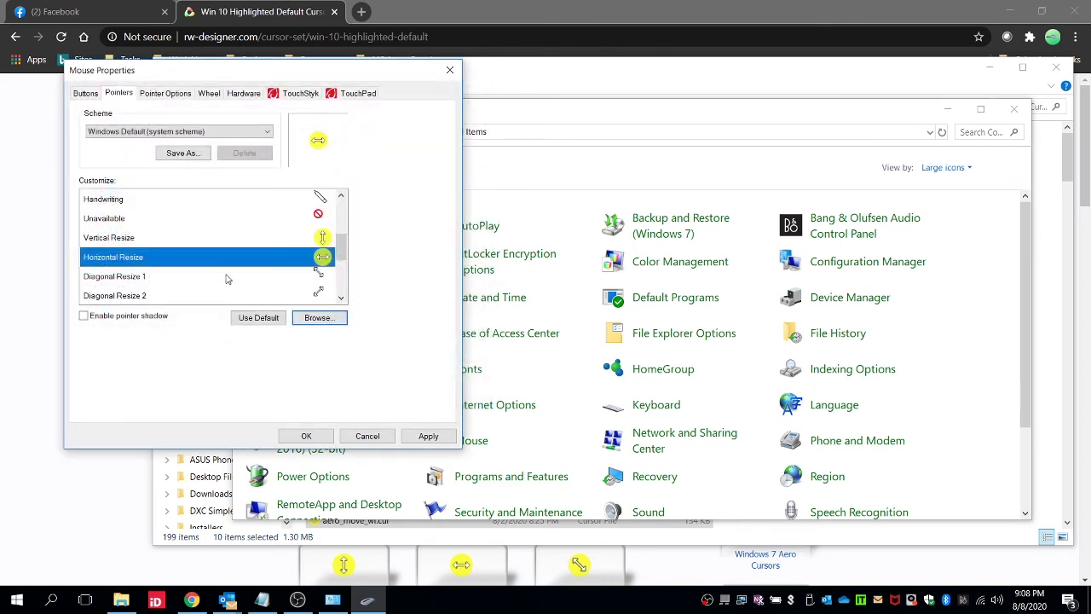
Step: Set the Diagonal Resize 1 pointer to the yellow aero_nwse_wl.cur cursor
{"action": "left_click", "coordinate": [226, 277]}
{"action": "left_click", "coordinate": [320, 318]}
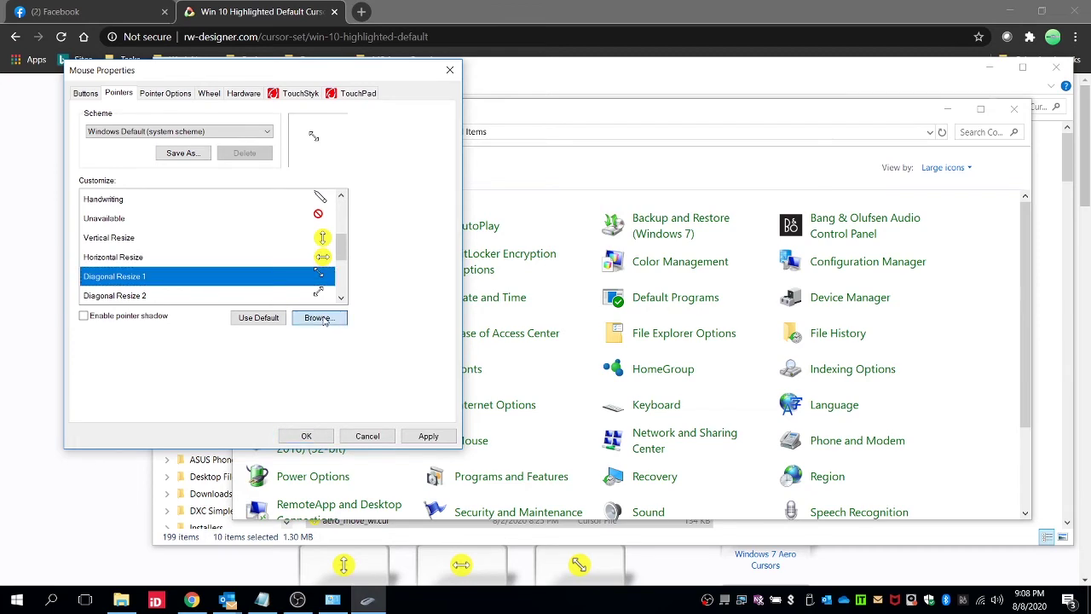
{"action": "left_click_drag", "start_coordinate": [299, 95], "coordinate": [628, 94]}
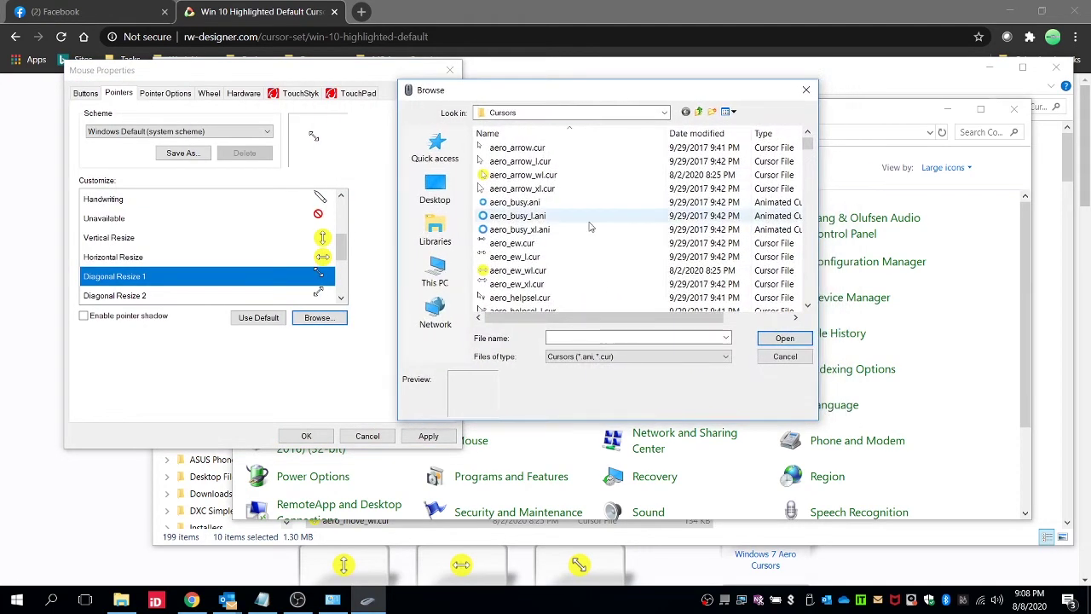
{"action": "scroll", "coordinate": [687, 205], "scroll_direction": "down", "scroll_amount": 10}
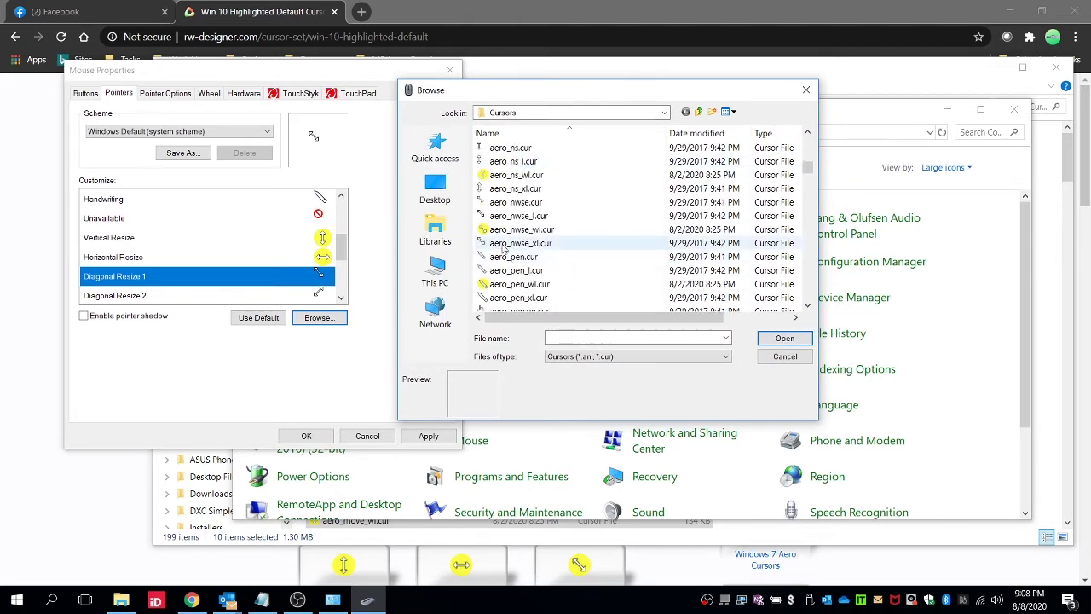
{"action": "left_click", "coordinate": [520, 230]}
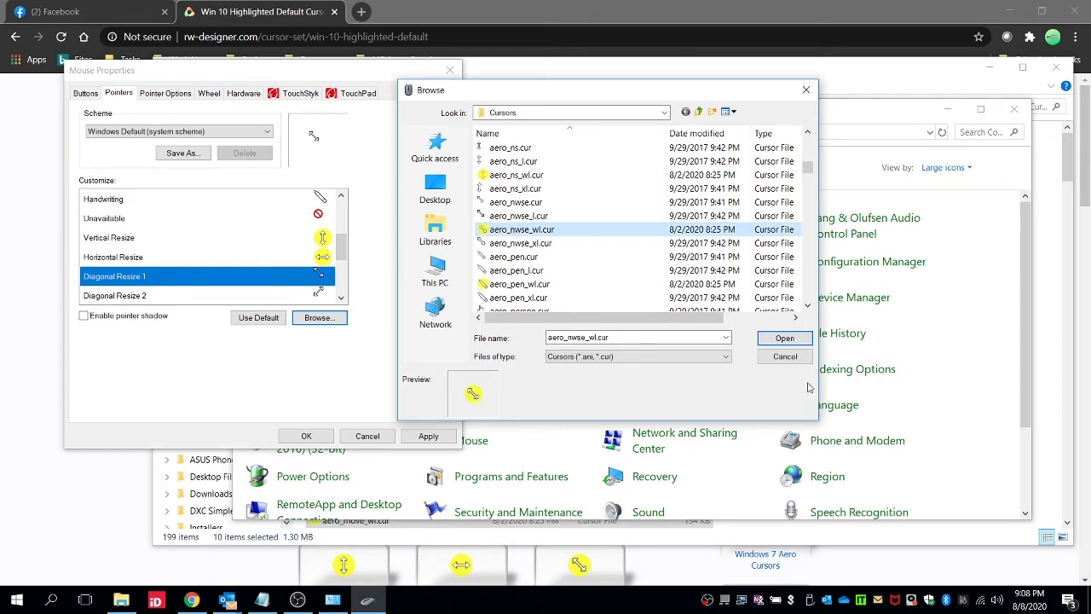
{"action": "left_click", "coordinate": [784, 337]}
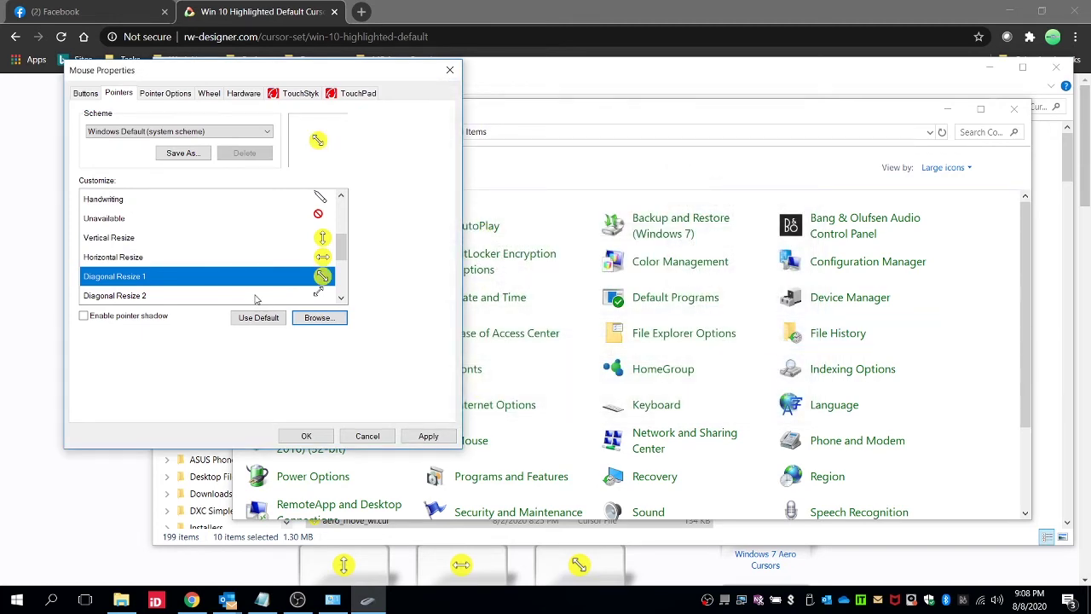
Step: Assign the yellow diagonal cursor aero_nesw_wl.cur to the Diagonal Resize 2 pointer
{"action": "left_click", "coordinate": [255, 296]}
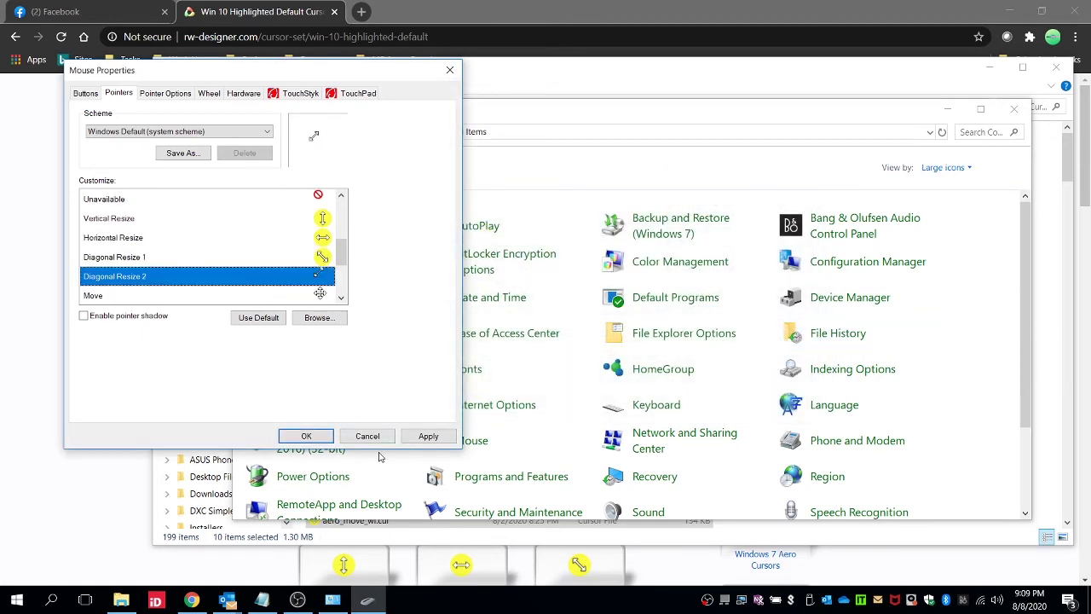
{"action": "left_click", "coordinate": [329, 317]}
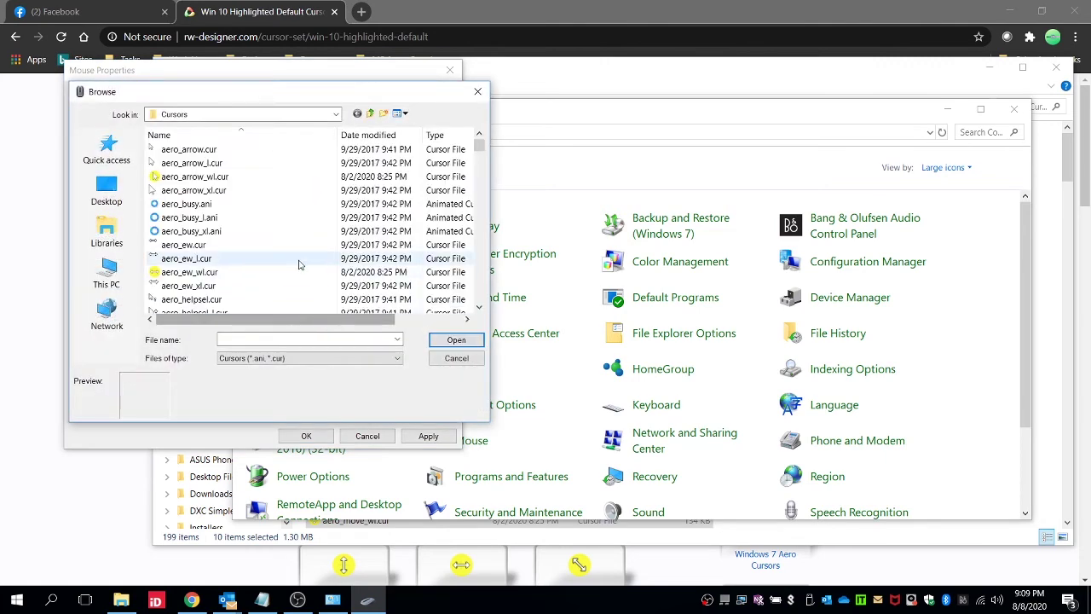
{"action": "left_click_drag", "start_coordinate": [260, 94], "coordinate": [613, 99]}
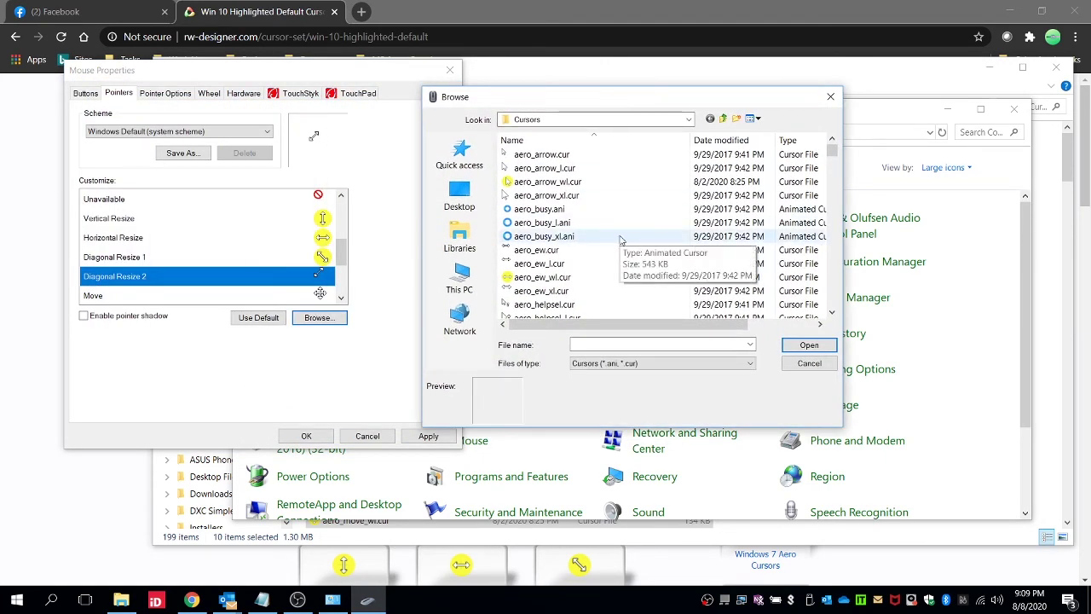
{"action": "scroll", "coordinate": [620, 240], "scroll_direction": "down", "scroll_amount": 6}
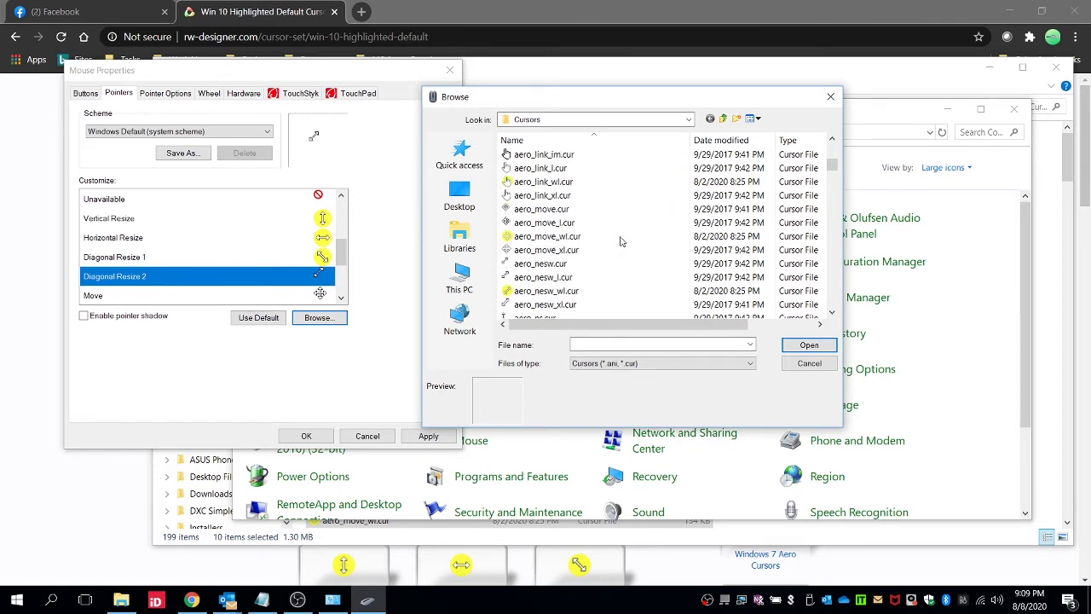
{"action": "left_click", "coordinate": [554, 291]}
{"action": "left_click", "coordinate": [809, 345]}
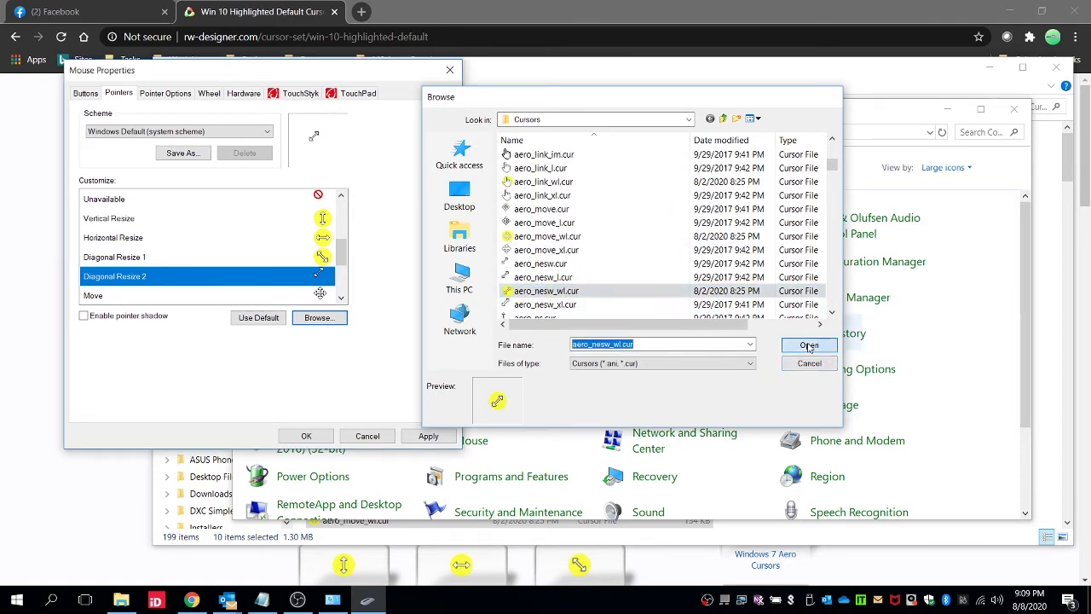
Step: Set the Move pointer to the yellow aero_move_wl.cur cursor
{"action": "left_click", "coordinate": [302, 294]}
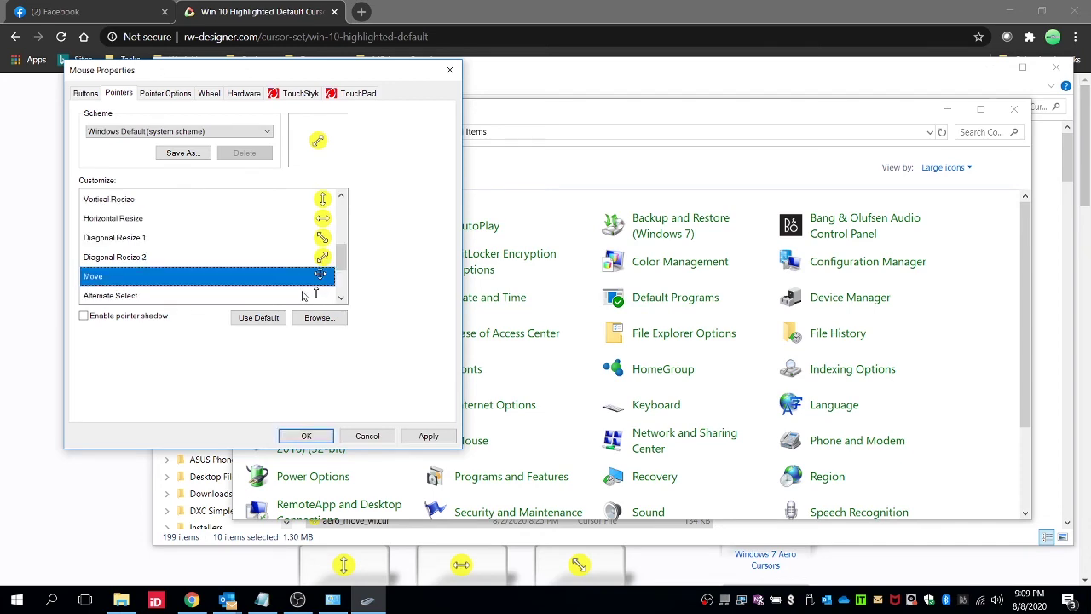
{"action": "left_click", "coordinate": [318, 318]}
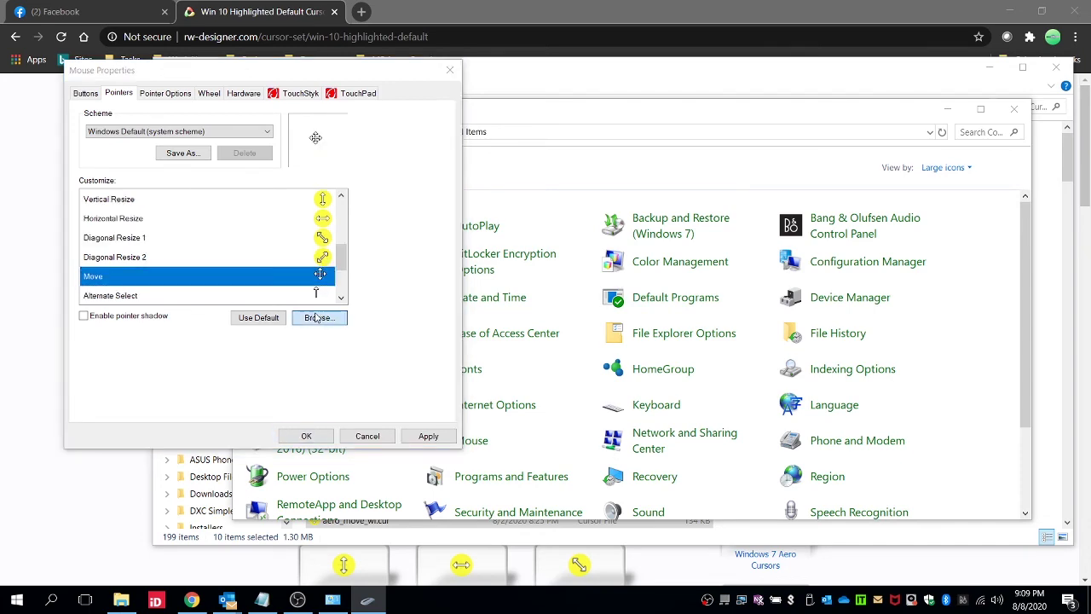
{"action": "scroll", "coordinate": [239, 232], "scroll_direction": "down", "scroll_amount": 6}
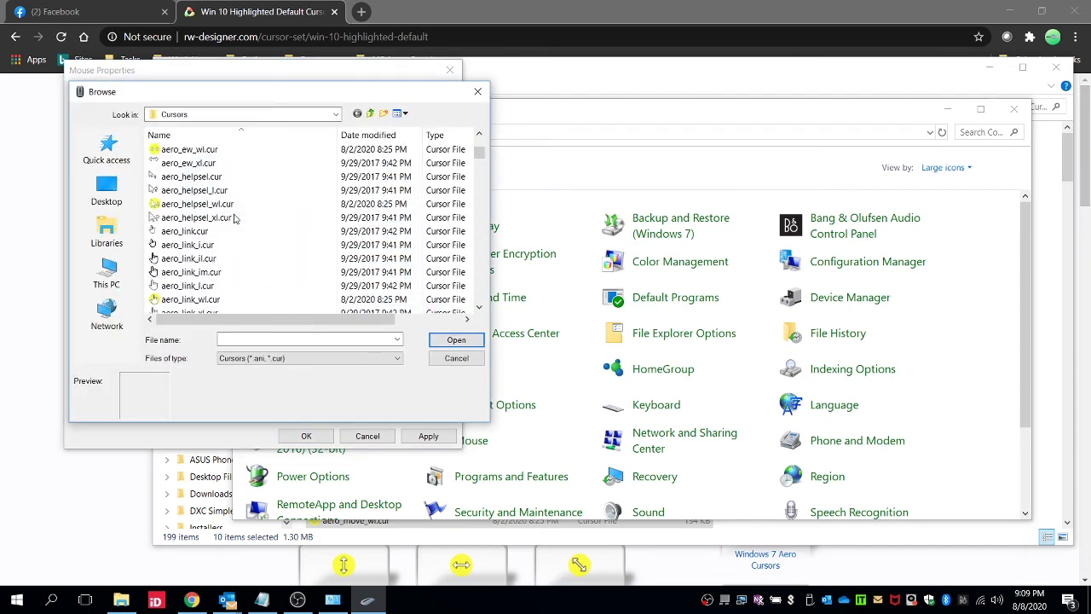
{"action": "left_click", "coordinate": [239, 232]}
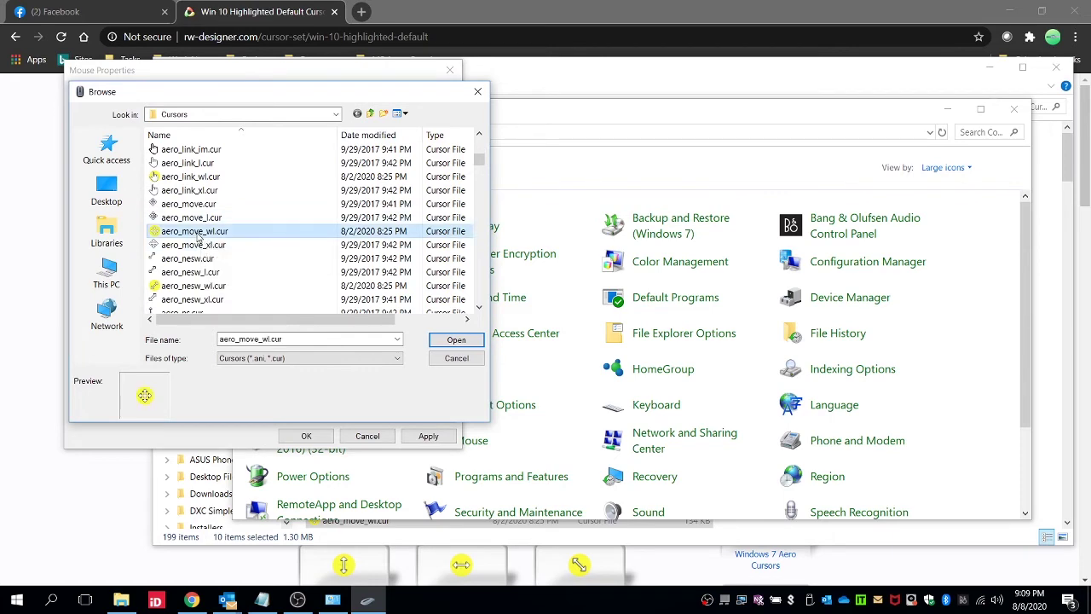
{"action": "left_click", "coordinate": [455, 340]}
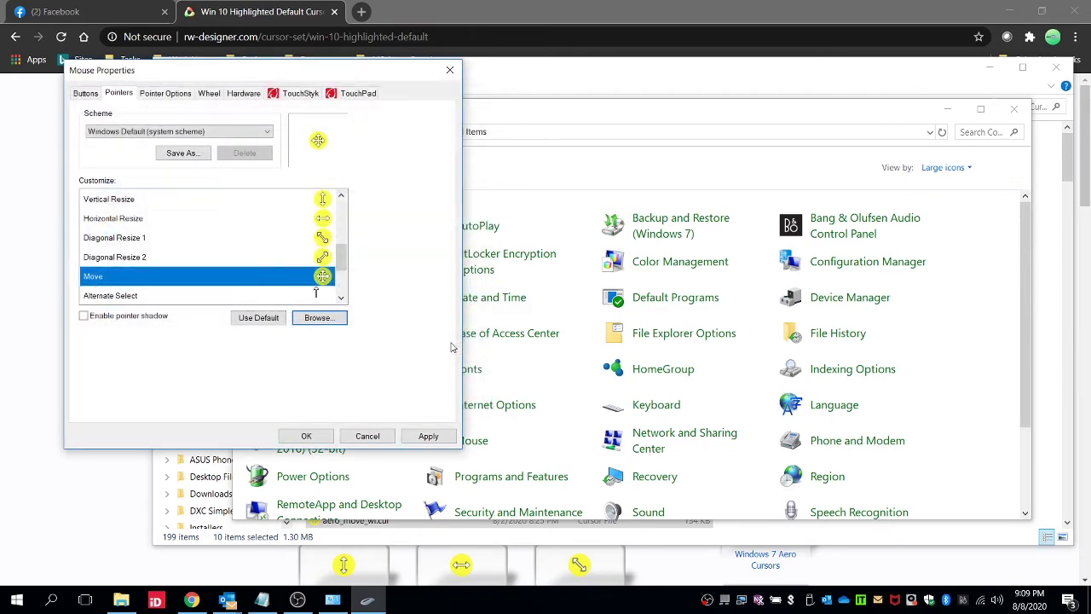
Step: Set the Alternate Select pointer to the yellow up-arrow aero_up_wl.cur cursor
{"action": "scroll", "coordinate": [260, 275], "scroll_direction": "down", "scroll_amount": 1}
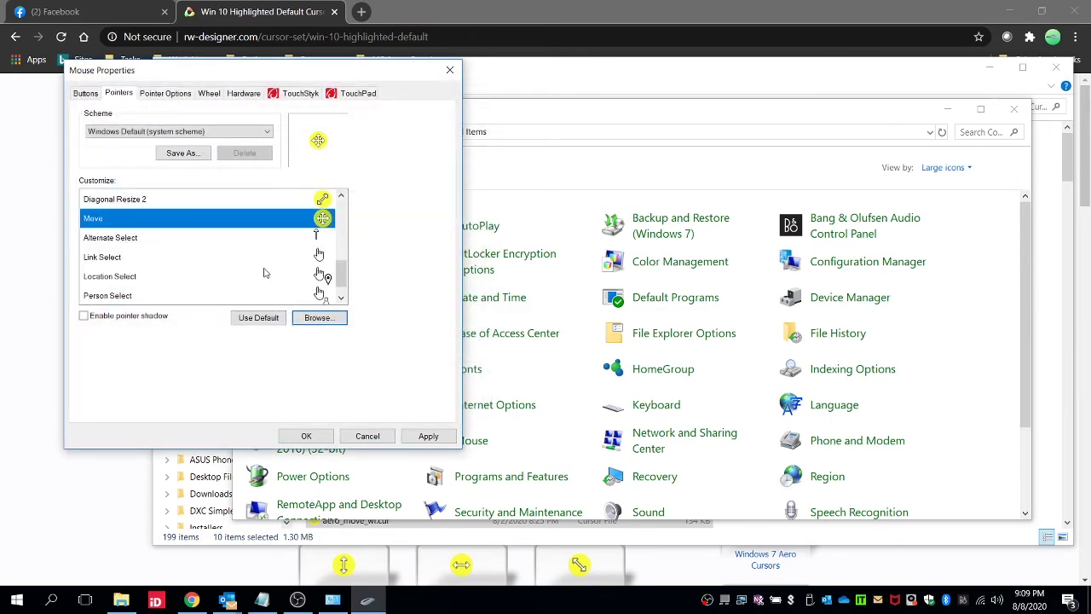
{"action": "double_click", "coordinate": [217, 239]}
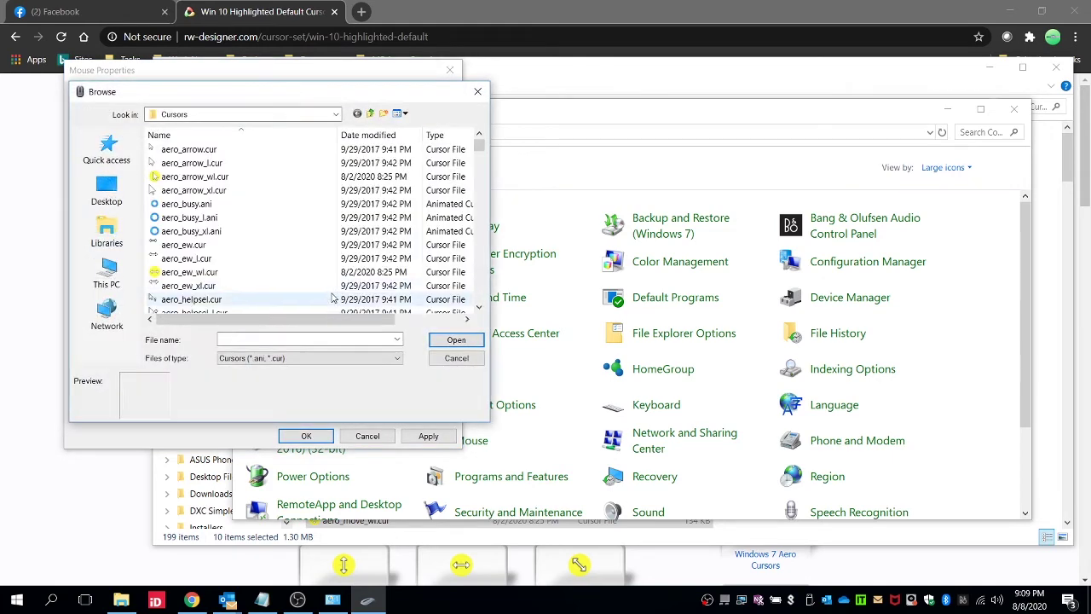
{"action": "scroll", "coordinate": [549, 269], "scroll_direction": "down", "scroll_amount": 5}
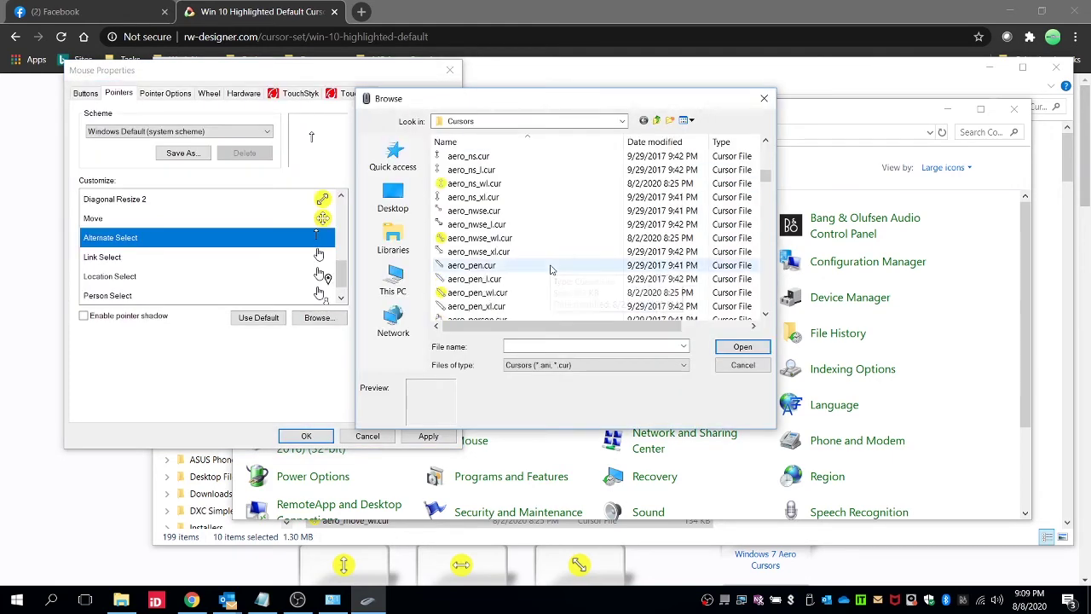
{"action": "scroll", "coordinate": [550, 269], "scroll_direction": "down", "scroll_amount": 2}
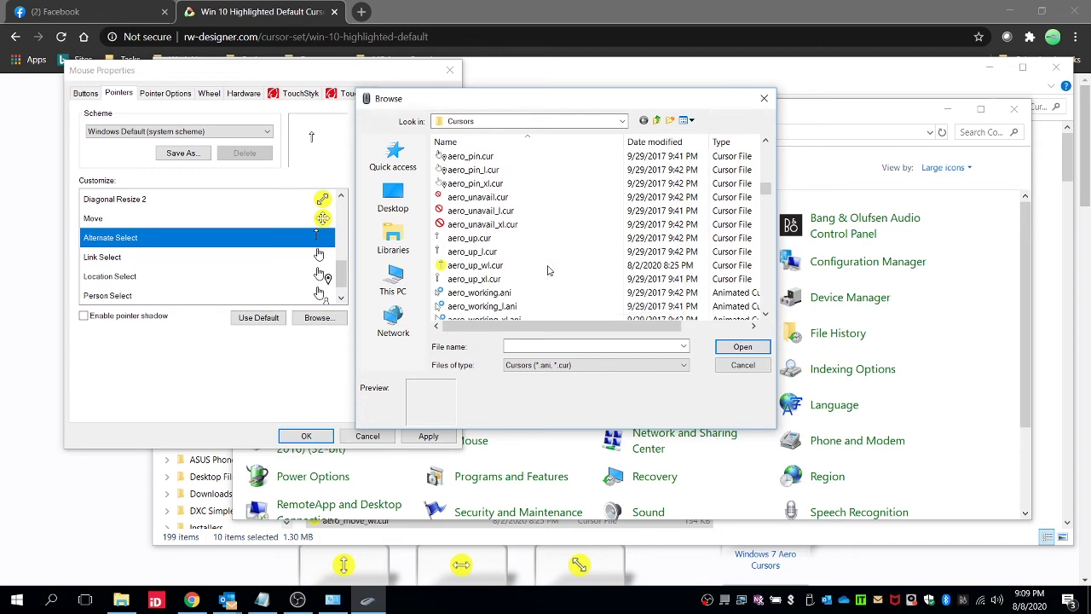
{"action": "left_click", "coordinate": [475, 266]}
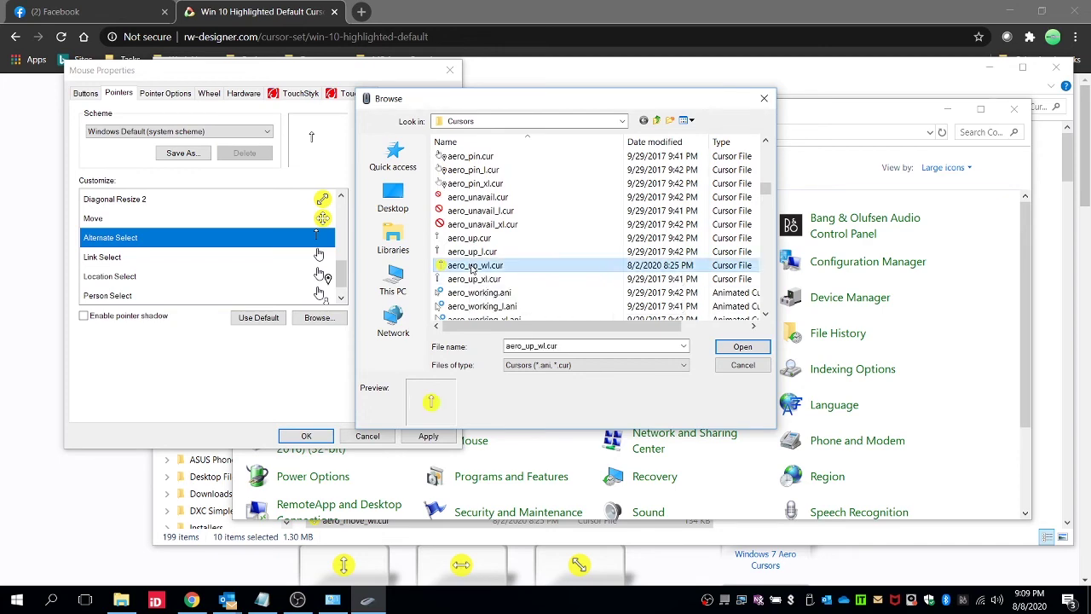
{"action": "left_click", "coordinate": [742, 346]}
{"action": "scroll", "coordinate": [316, 245], "scroll_direction": "up", "scroll_amount": 1}
{"action": "scroll", "coordinate": [315, 245], "scroll_direction": "up", "scroll_amount": 3}
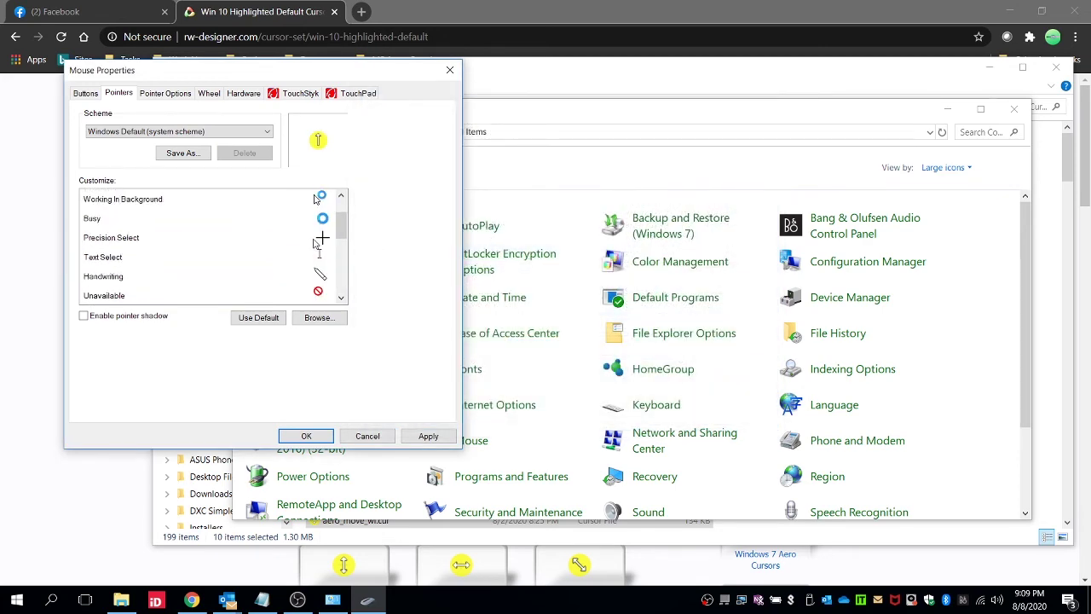
{"action": "scroll", "coordinate": [316, 247], "scroll_direction": "down", "scroll_amount": 4}
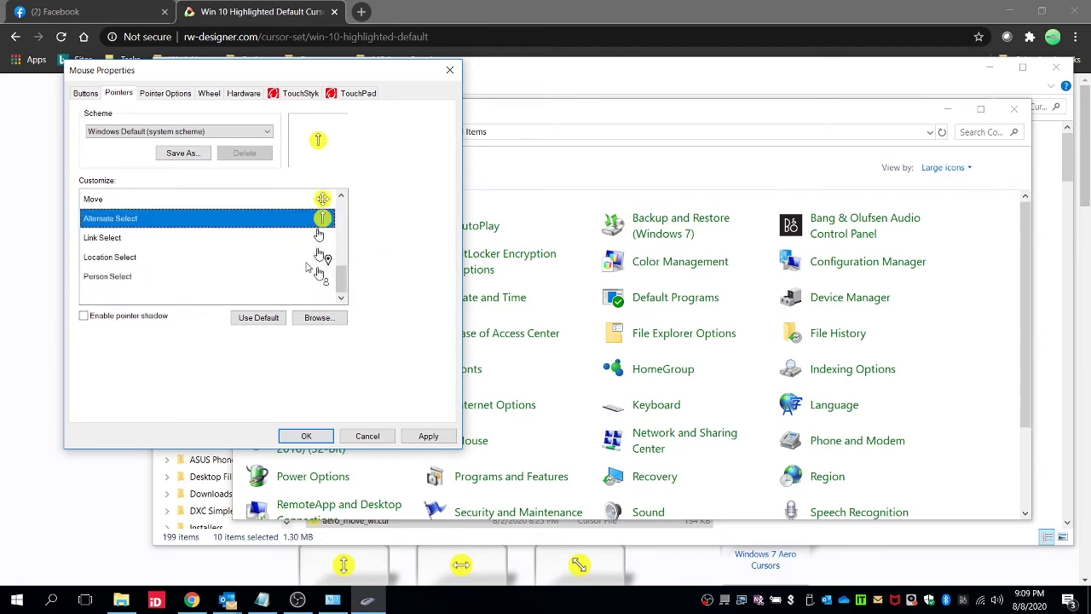
{"action": "scroll", "coordinate": [308, 266], "scroll_direction": "up", "scroll_amount": 1}
{"action": "scroll", "coordinate": [309, 267], "scroll_direction": "down", "scroll_amount": 1}
{"action": "scroll", "coordinate": [310, 267], "scroll_direction": "up", "scroll_amount": 1}
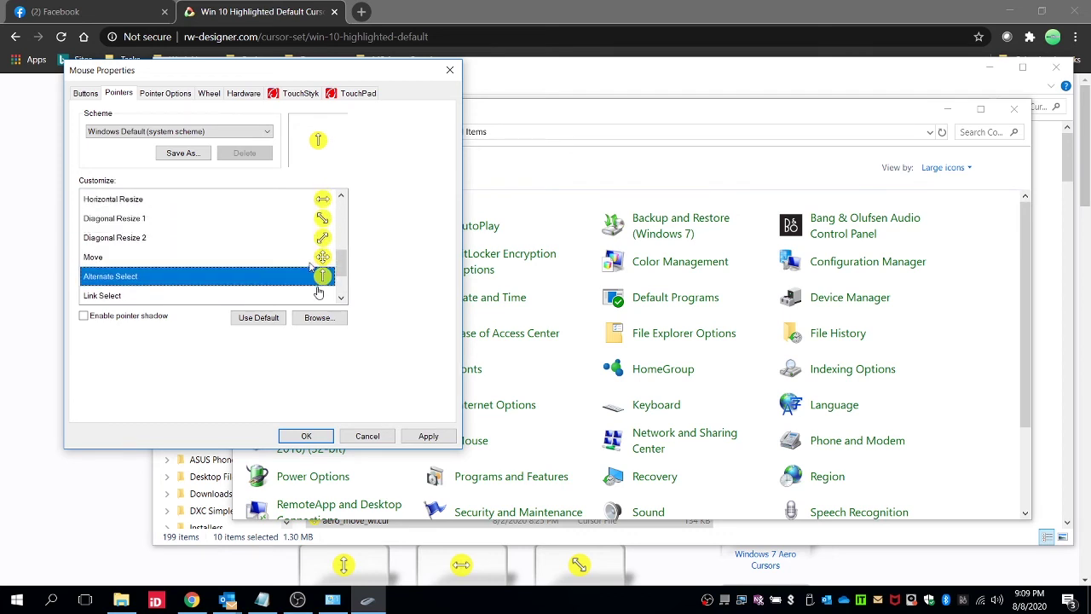
Step: Save the current yellow pointer set as a scheme named 'Highlighted (Cursor)'
{"action": "scroll", "coordinate": [310, 266], "scroll_direction": "up", "scroll_amount": 3}
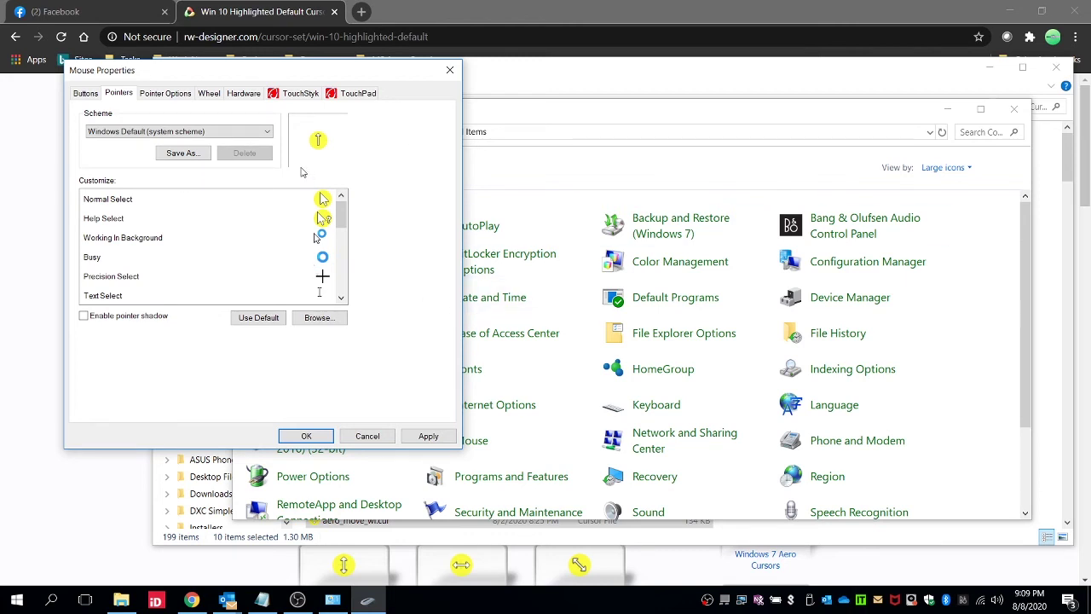
{"action": "left_click", "coordinate": [182, 153]}
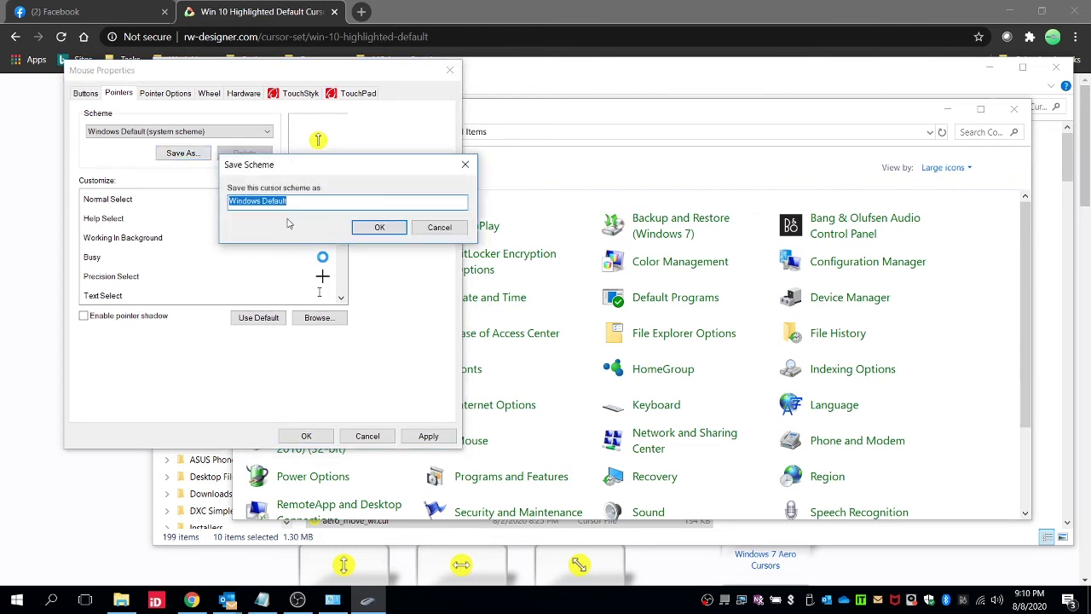
{"action": "key", "text": "BackSpace"}
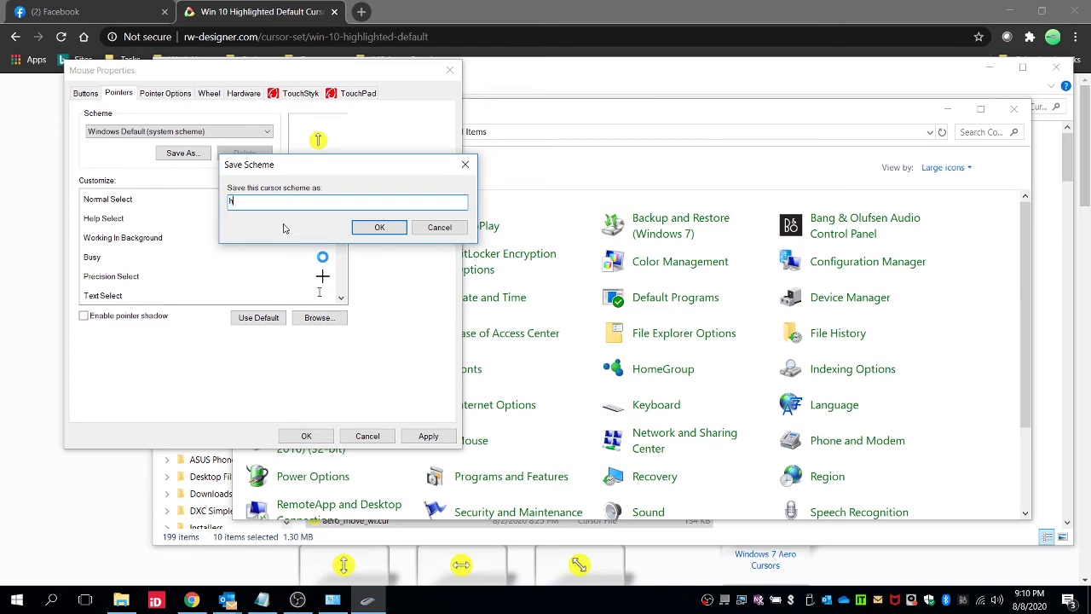
{"action": "type", "text": "Highlighted (Cursor"}
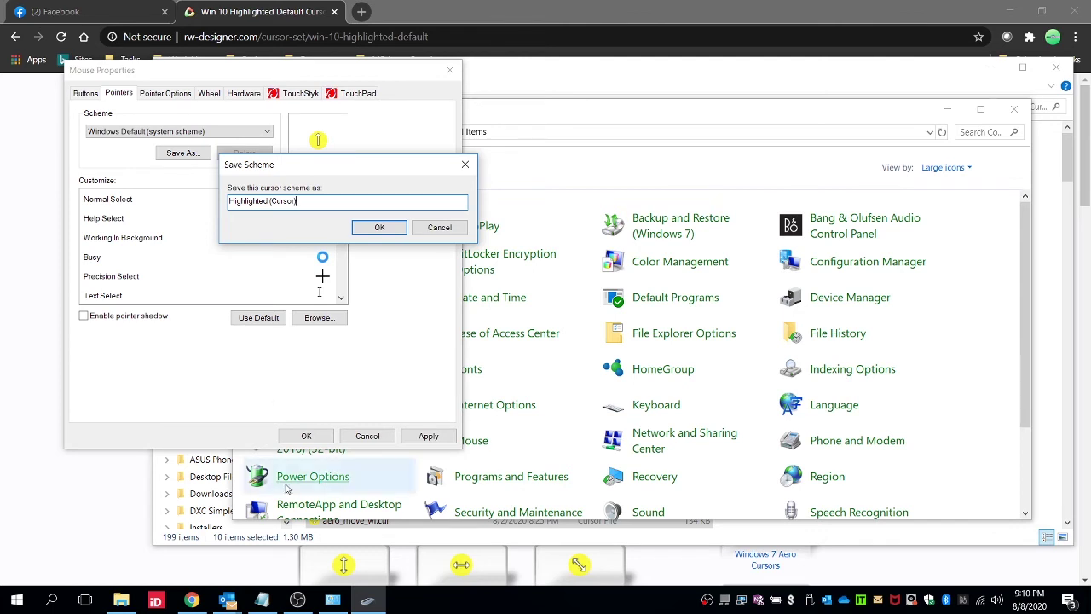
{"action": "left_click", "coordinate": [378, 227]}
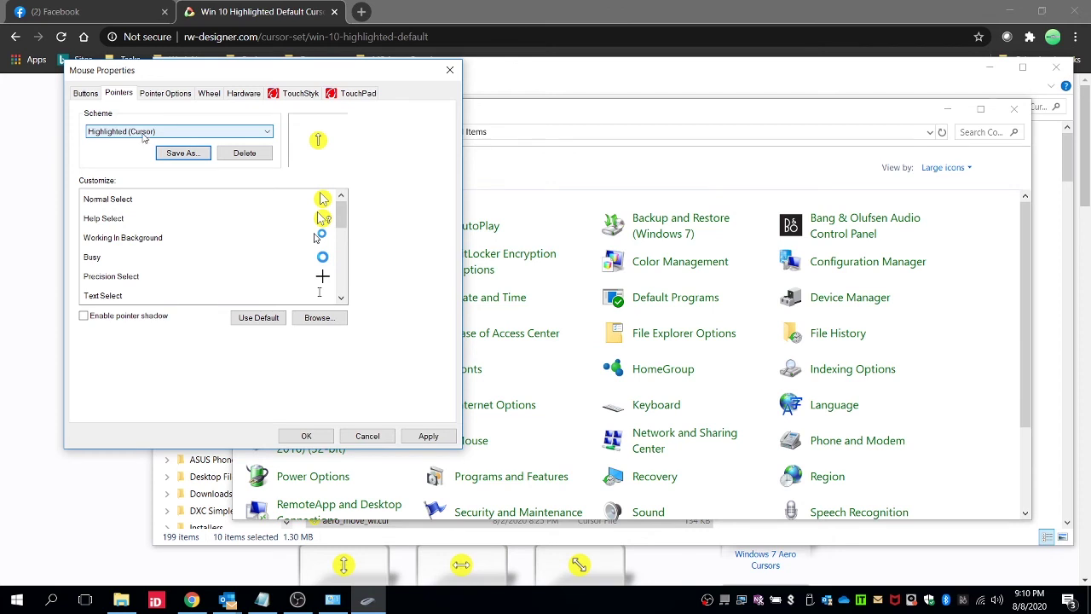
Step: Confirm Highlighted (Cursor) is selected in the Scheme list and apply it
{"action": "left_click", "coordinate": [206, 133]}
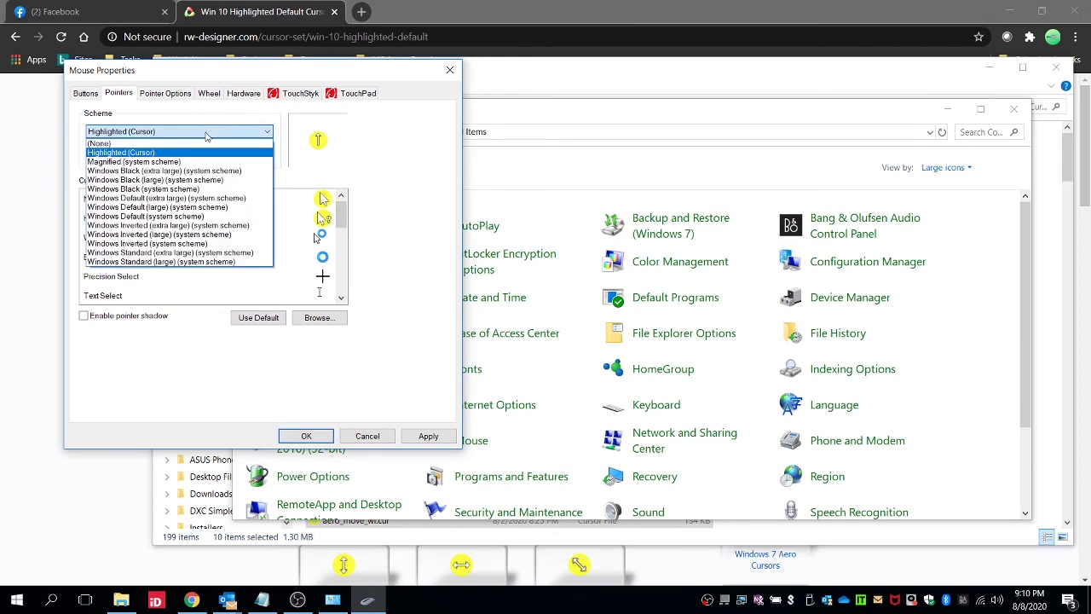
{"action": "left_click", "coordinate": [207, 134]}
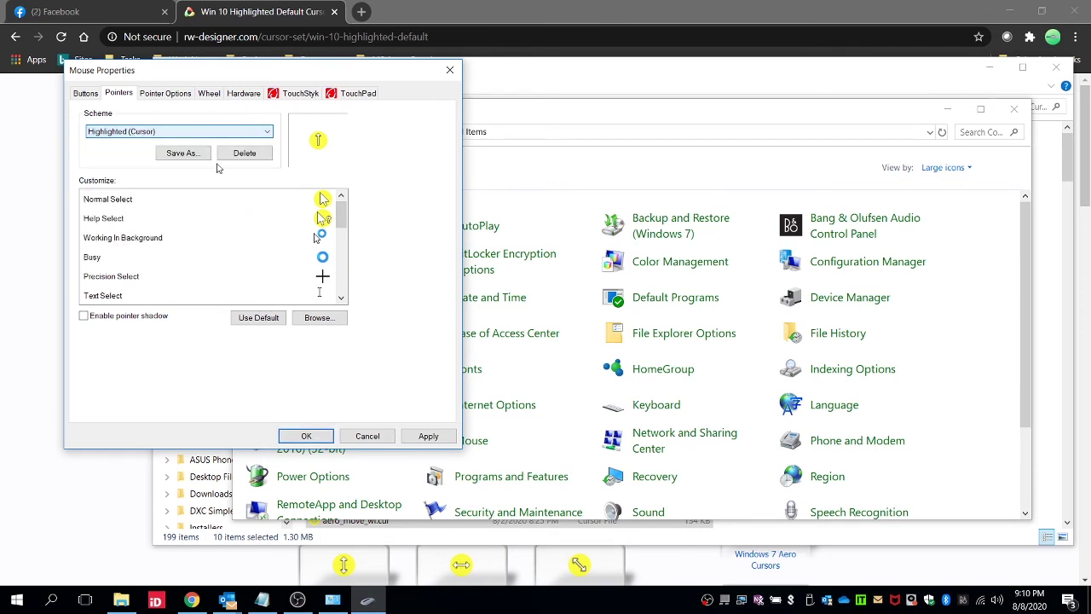
{"action": "left_click", "coordinate": [428, 438]}
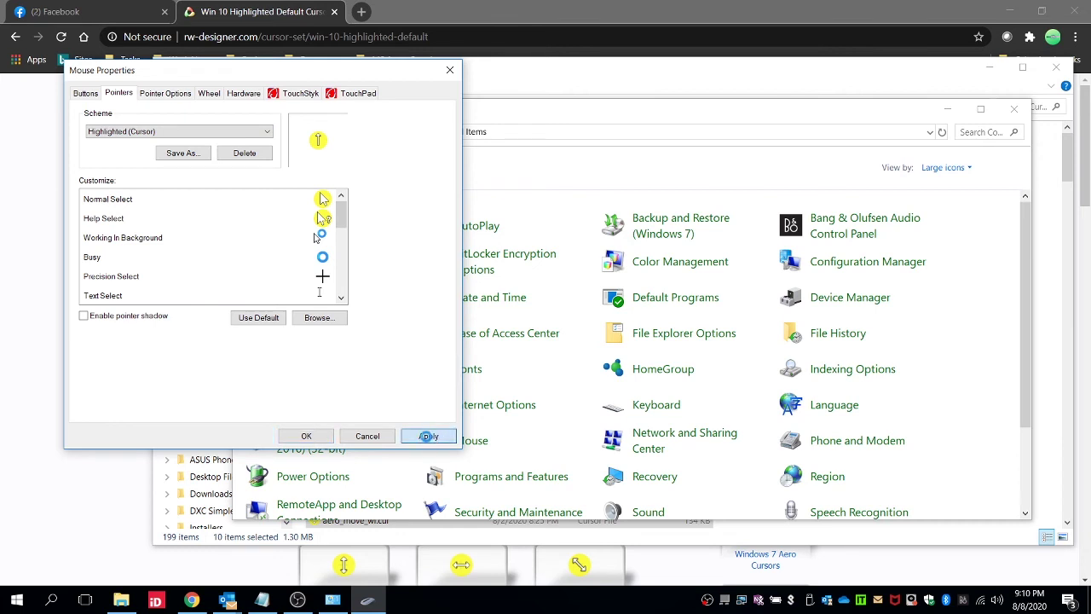
Step: Close and reopen Mouse Properties, then apply the Windows Default (system scheme) pointers
{"action": "left_click", "coordinate": [304, 438]}
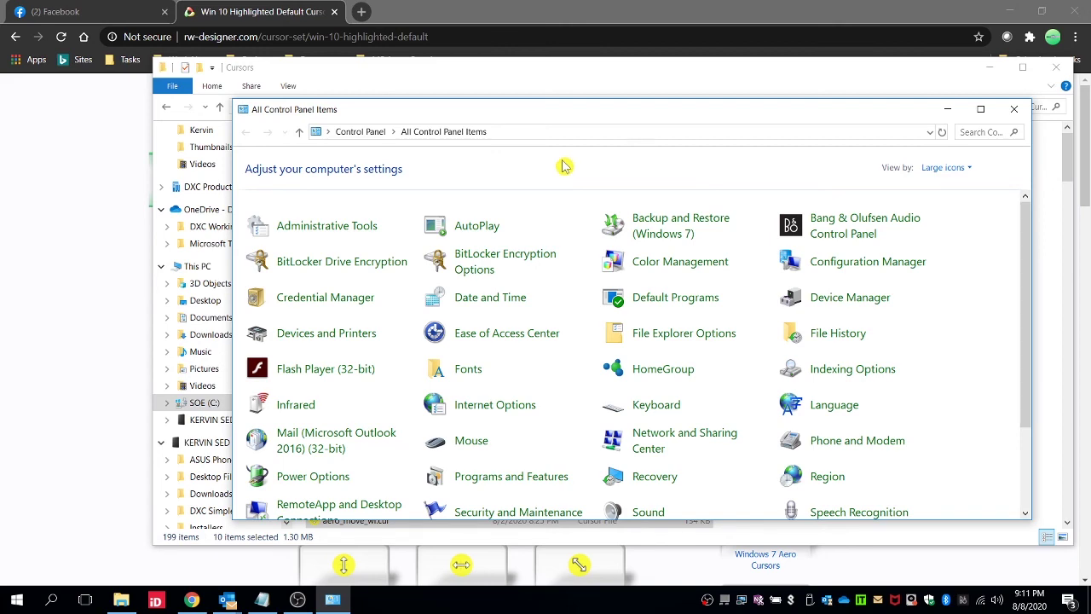
{"action": "left_click", "coordinate": [469, 441]}
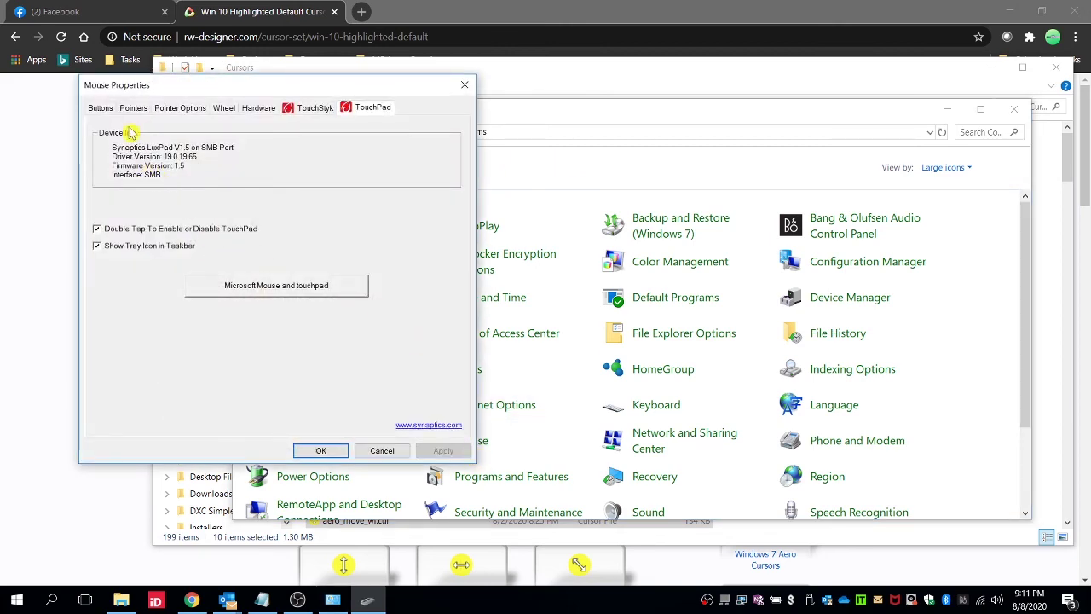
{"action": "left_click", "coordinate": [133, 107]}
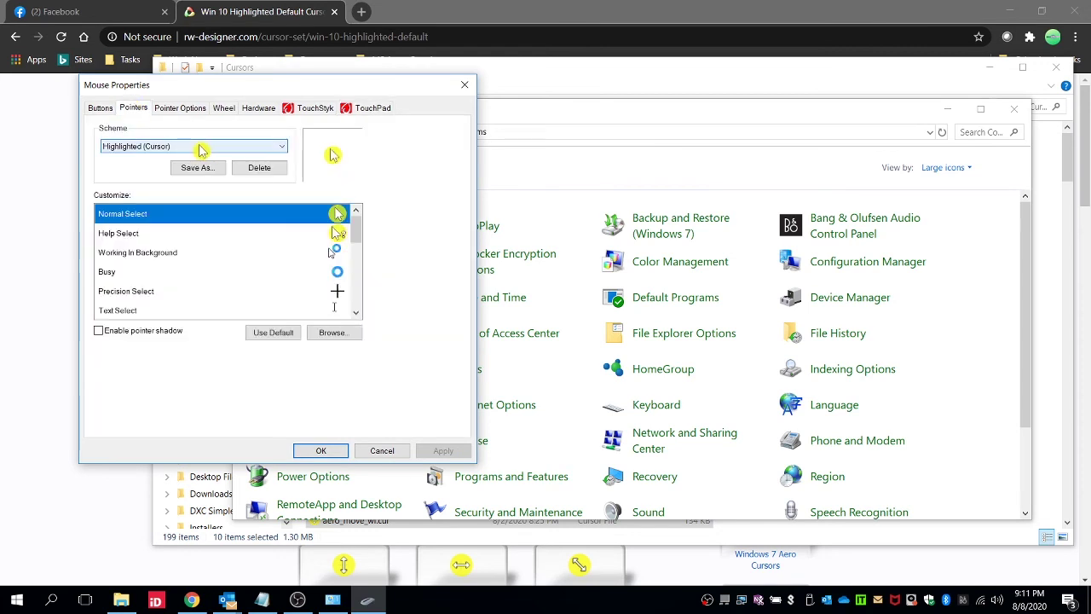
{"action": "left_click", "coordinate": [199, 148]}
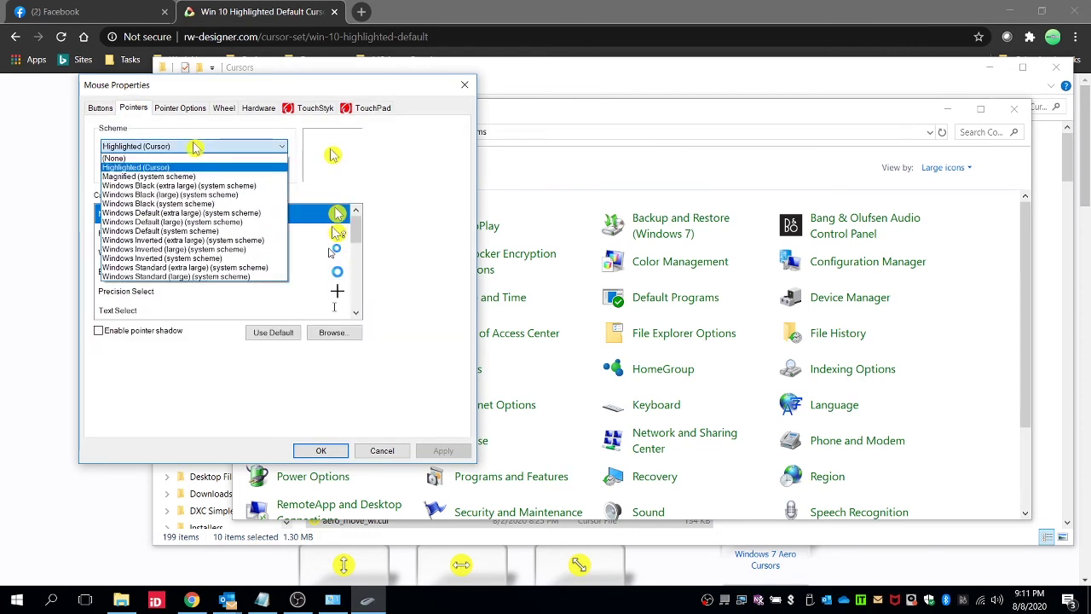
{"action": "left_click", "coordinate": [160, 231]}
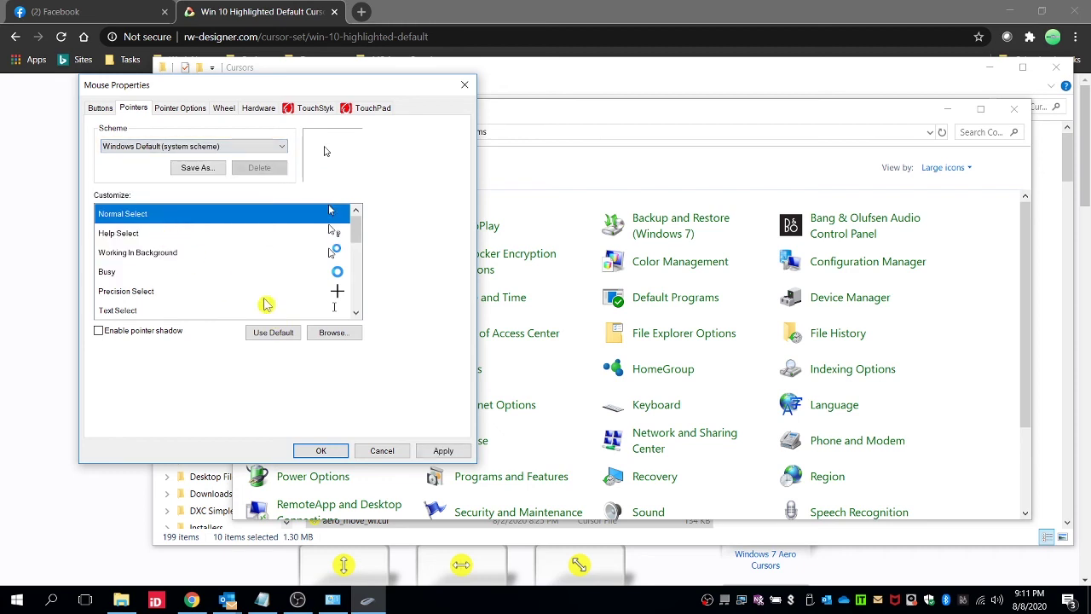
{"action": "left_click", "coordinate": [443, 451]}
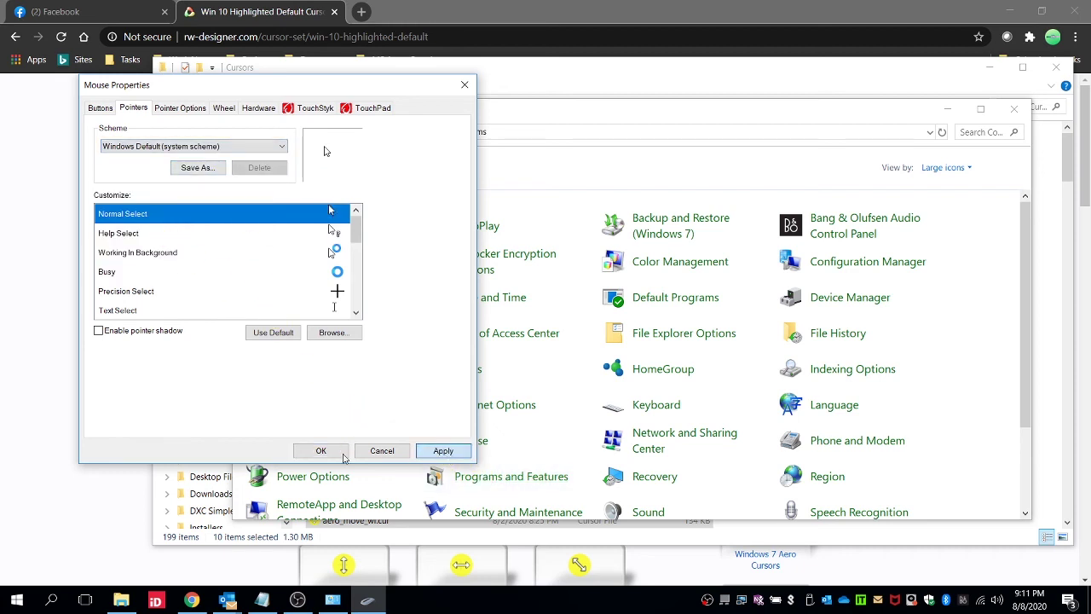
Step: Reopen Mouse Properties, reapply the Highlighted (Cursor) scheme, and close with OK
{"action": "left_click", "coordinate": [322, 454]}
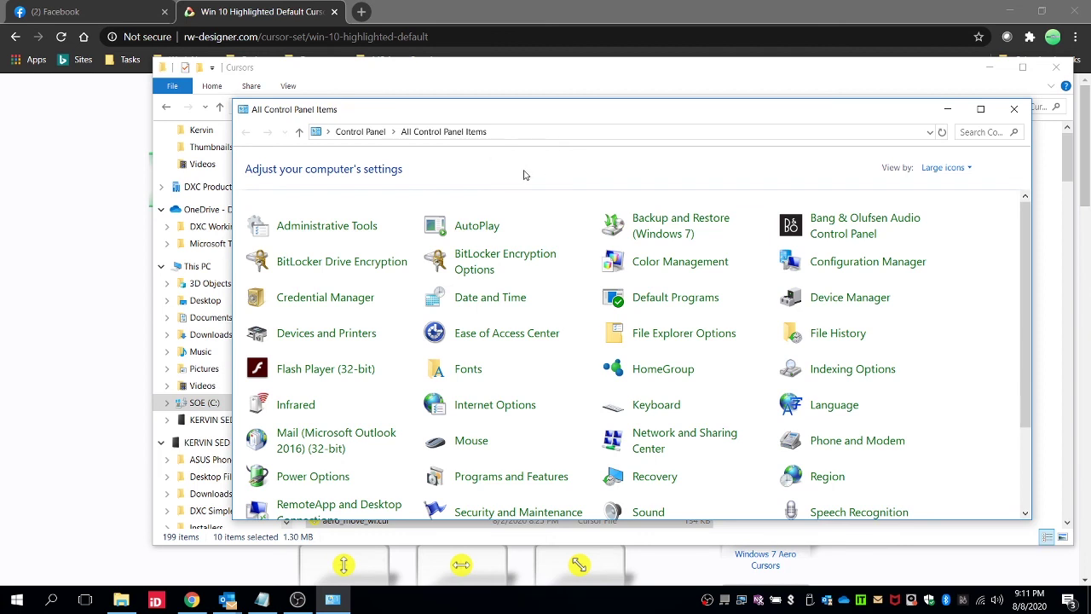
{"action": "left_click", "coordinate": [473, 442]}
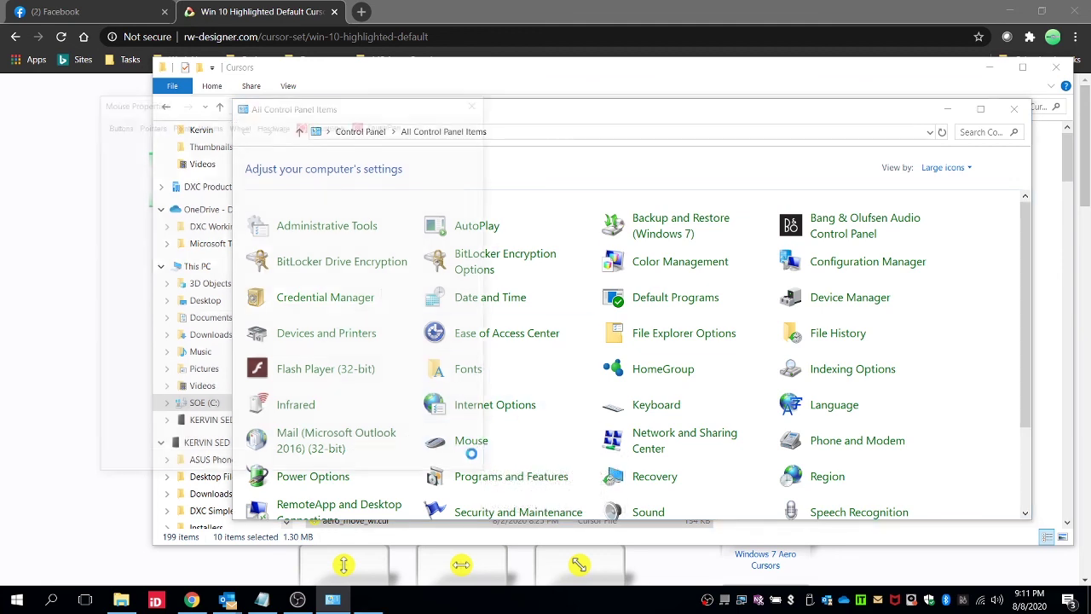
{"action": "left_click", "coordinate": [145, 125]}
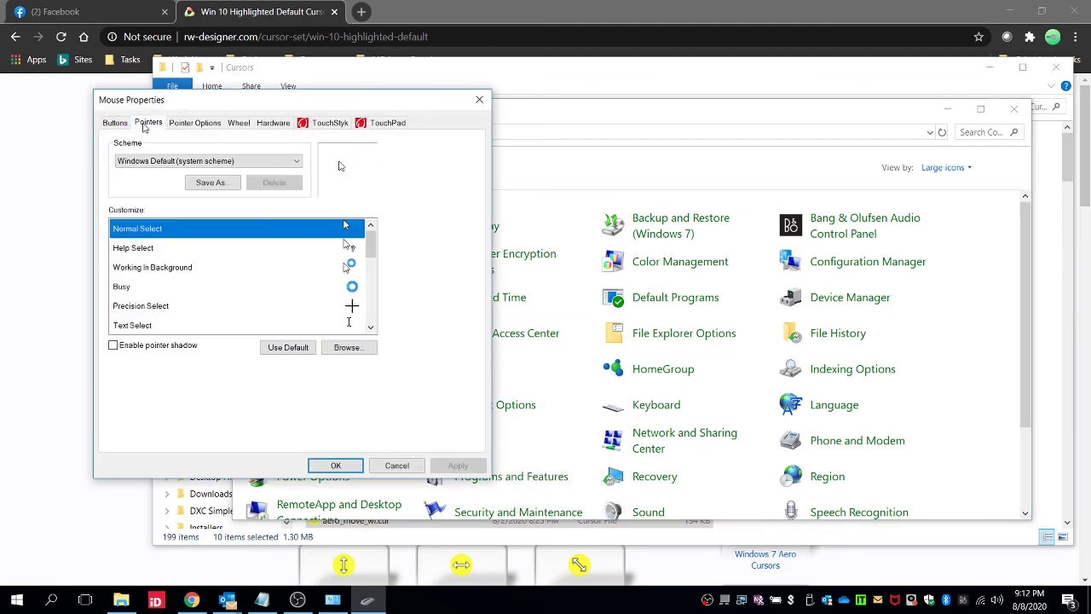
{"action": "left_click", "coordinate": [181, 168]}
{"action": "left_click", "coordinate": [184, 164]}
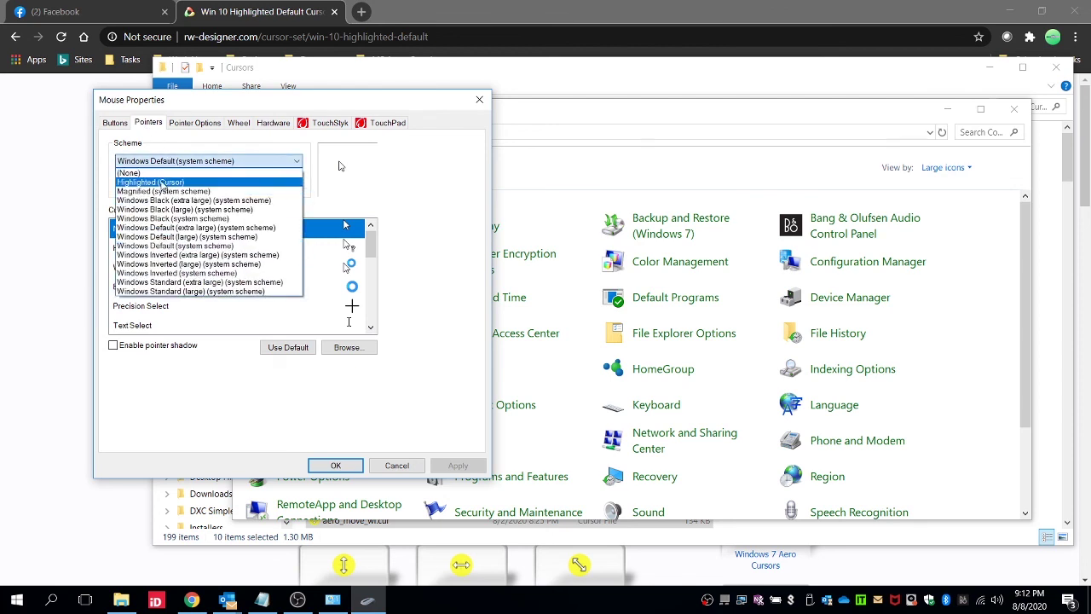
{"action": "left_click", "coordinate": [162, 182]}
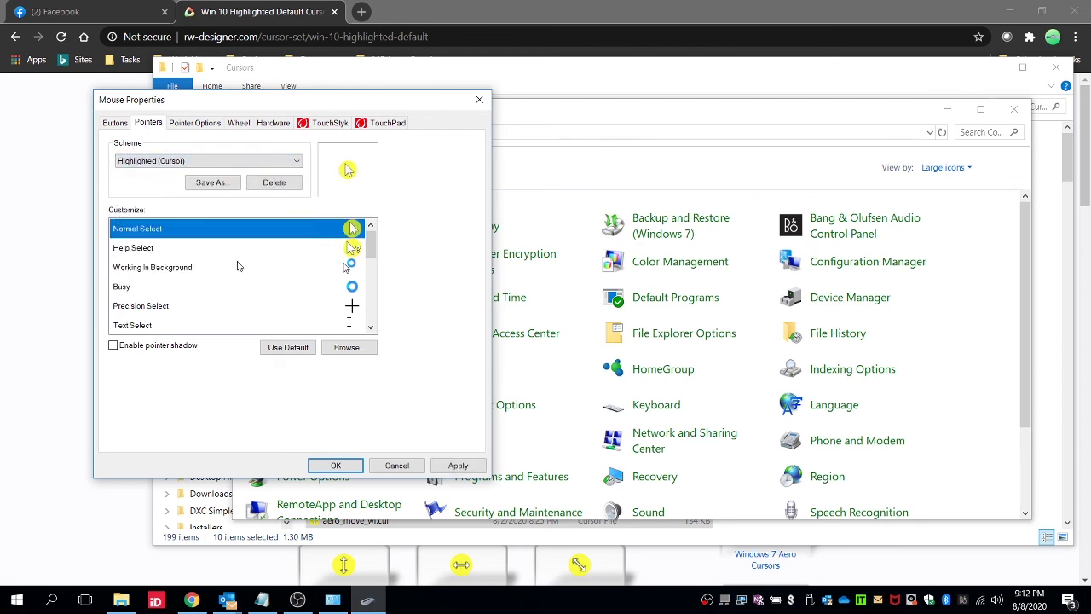
{"action": "left_click", "coordinate": [458, 467]}
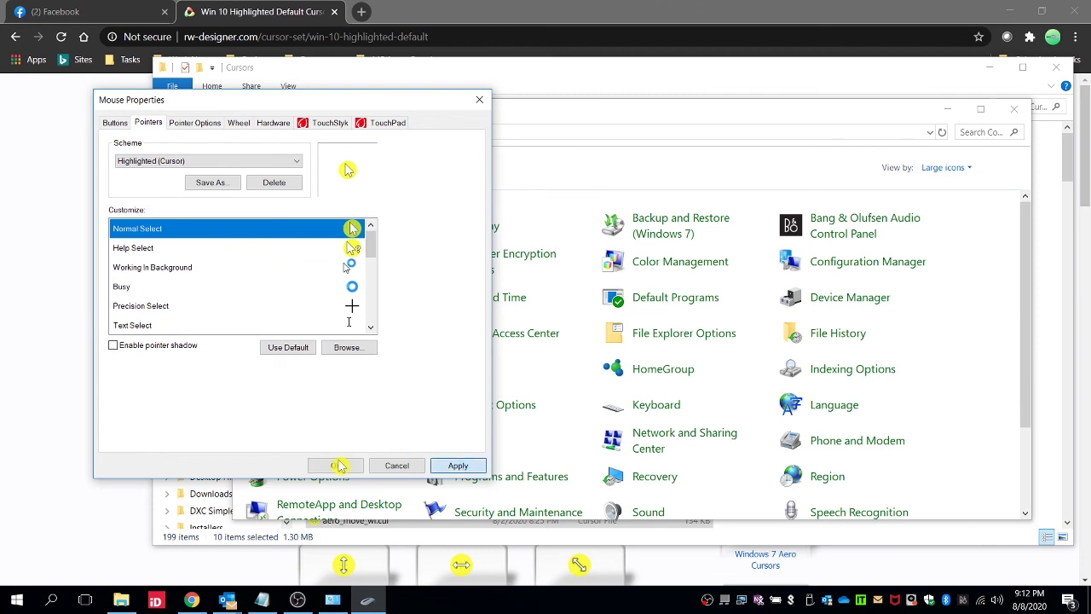
{"action": "left_click", "coordinate": [339, 466]}
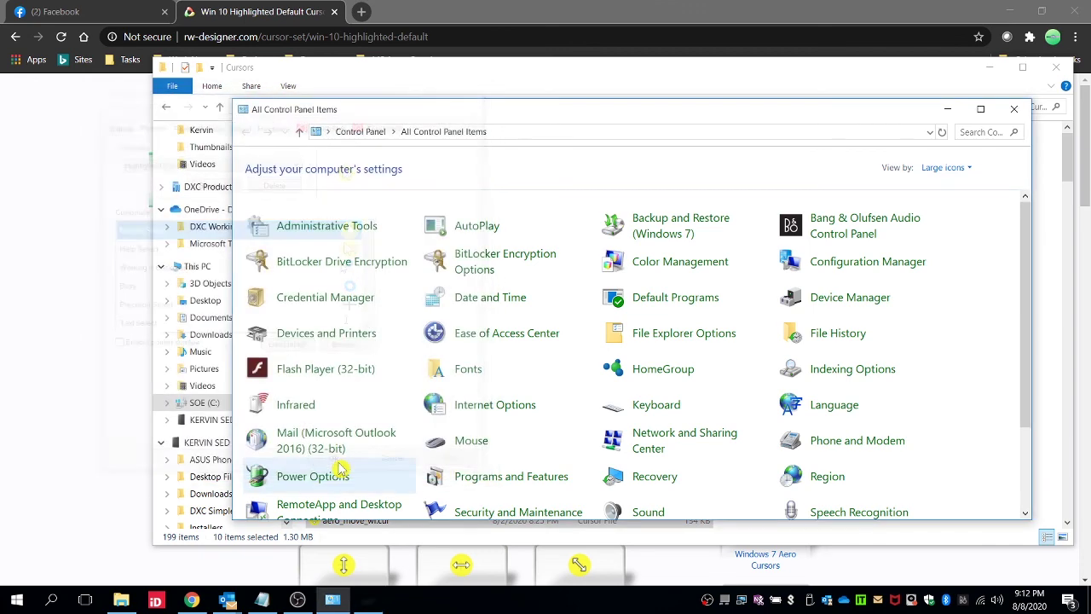